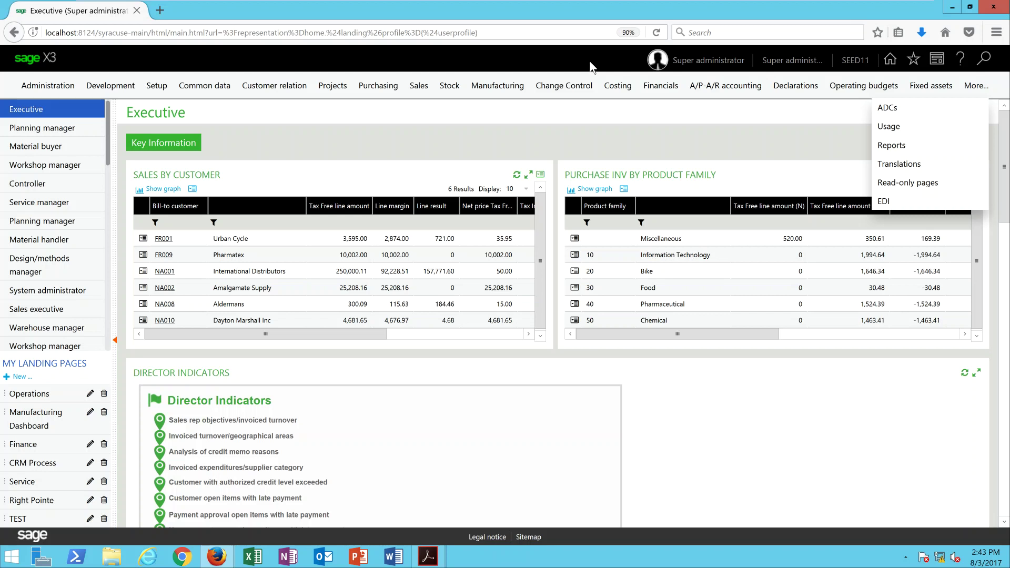
Step: Open the A/P-A/R accounting invoice inquiry and set the company to NA10
click(727, 87)
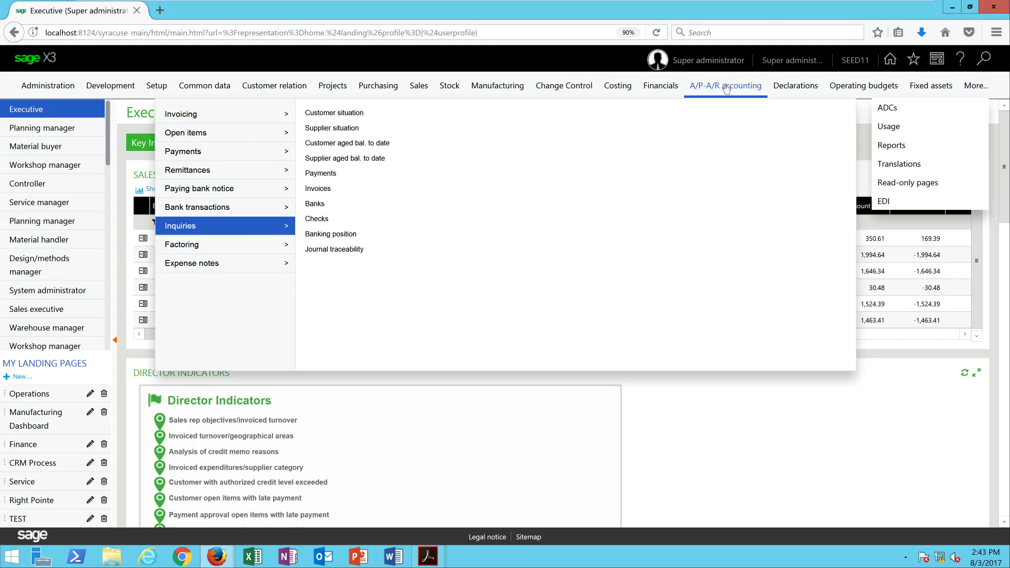
click(319, 190)
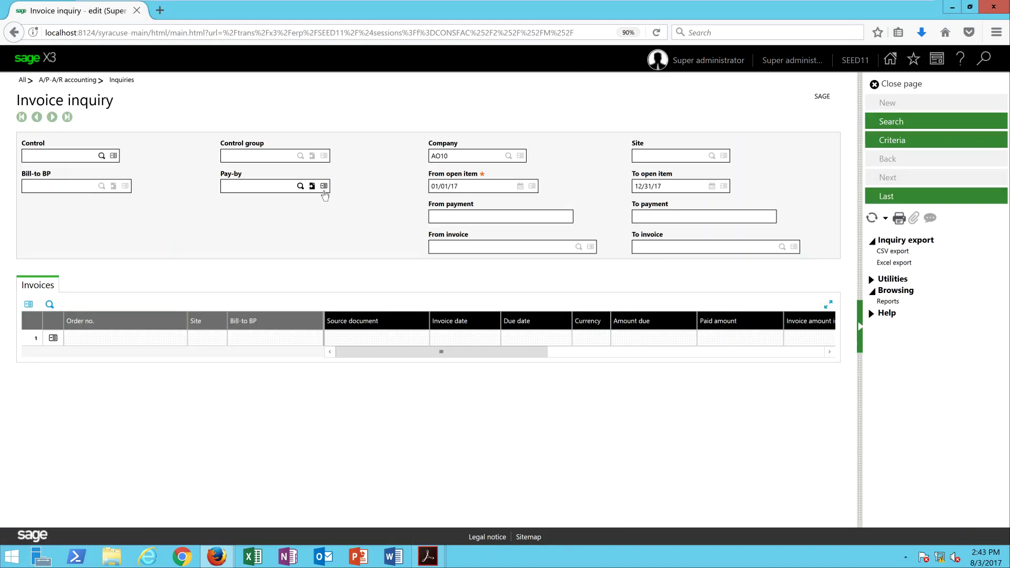
click(461, 156)
drag(461, 156, 409, 153)
text(NA)
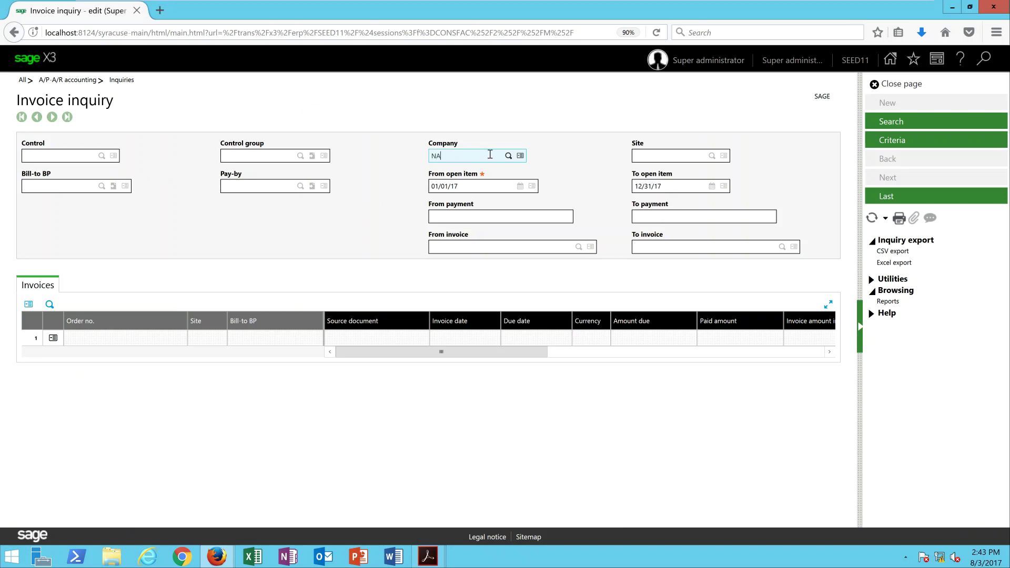
key(Tab)
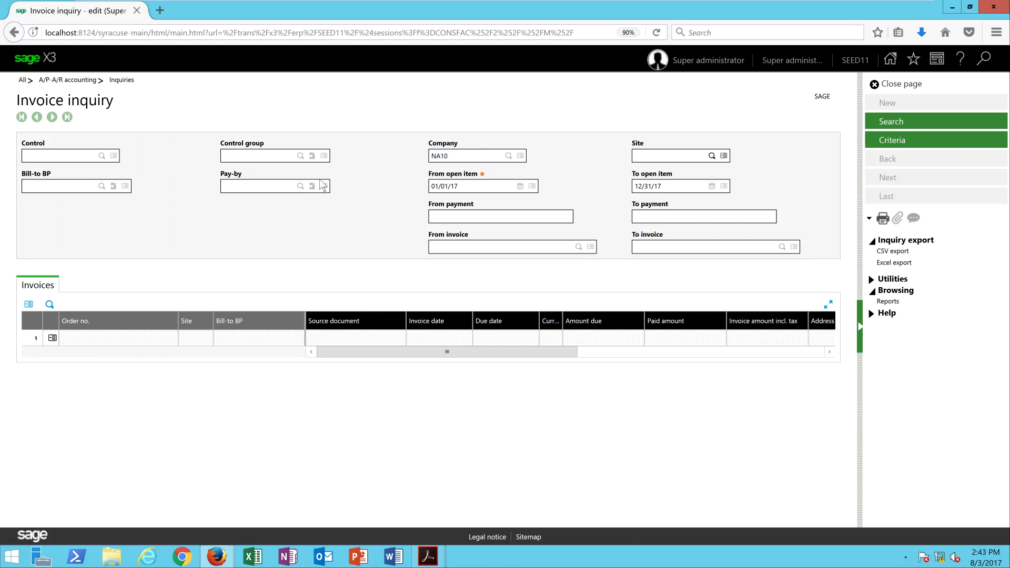
Step: Set the control to AR, then search the invoices and review their amount and payment columns
click(54, 156)
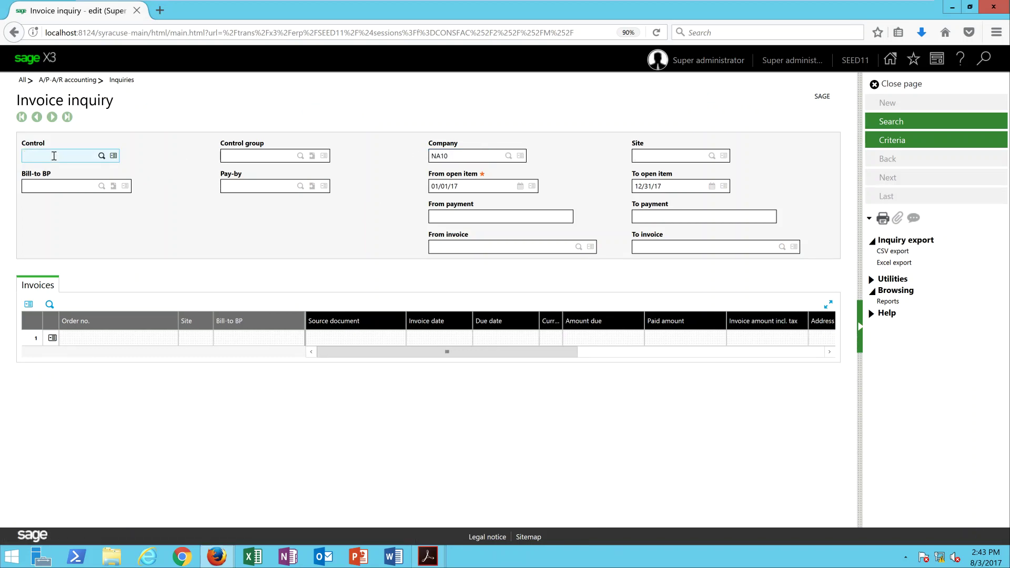
key(Tab)
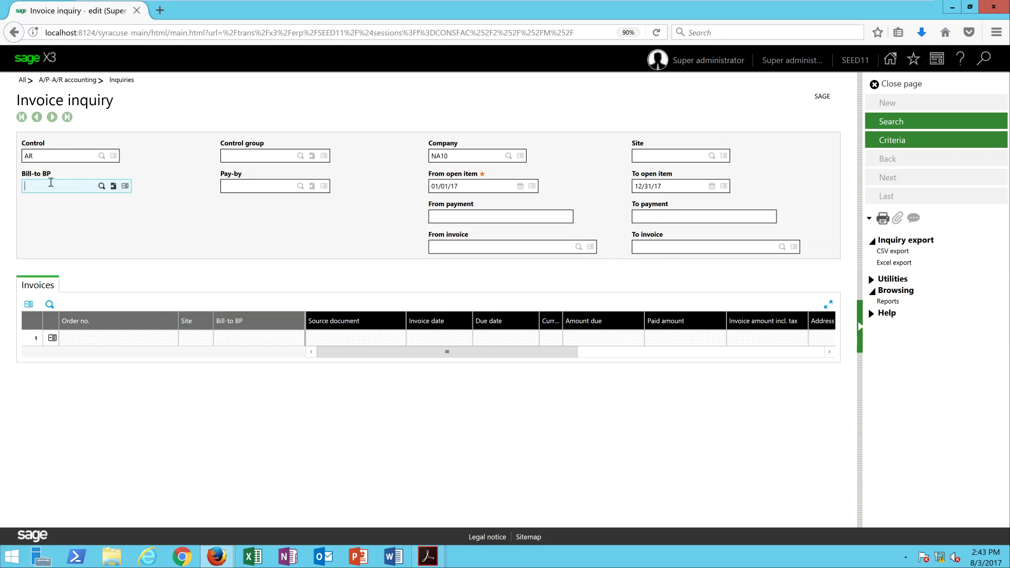
click(82, 181)
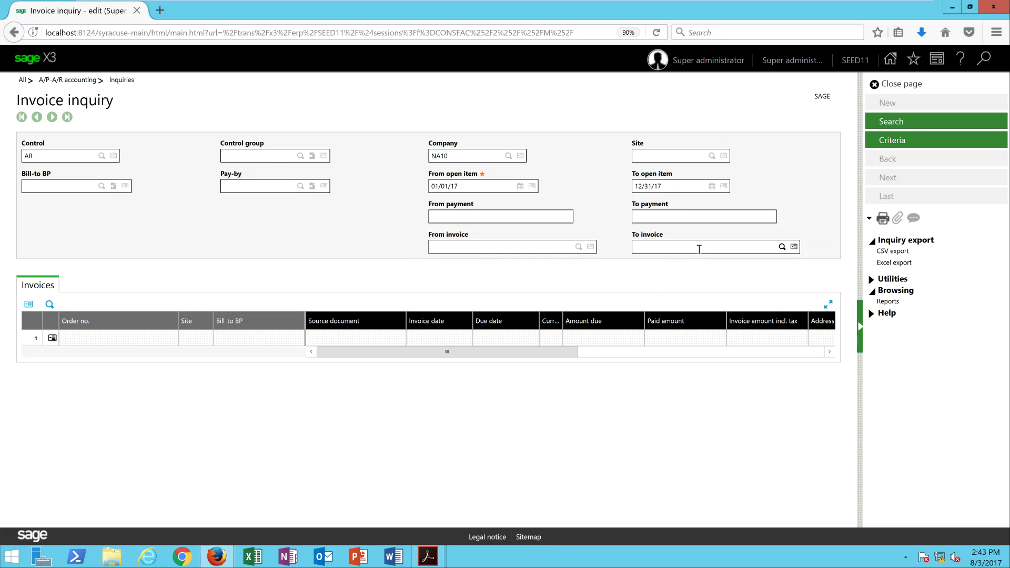
click(892, 121)
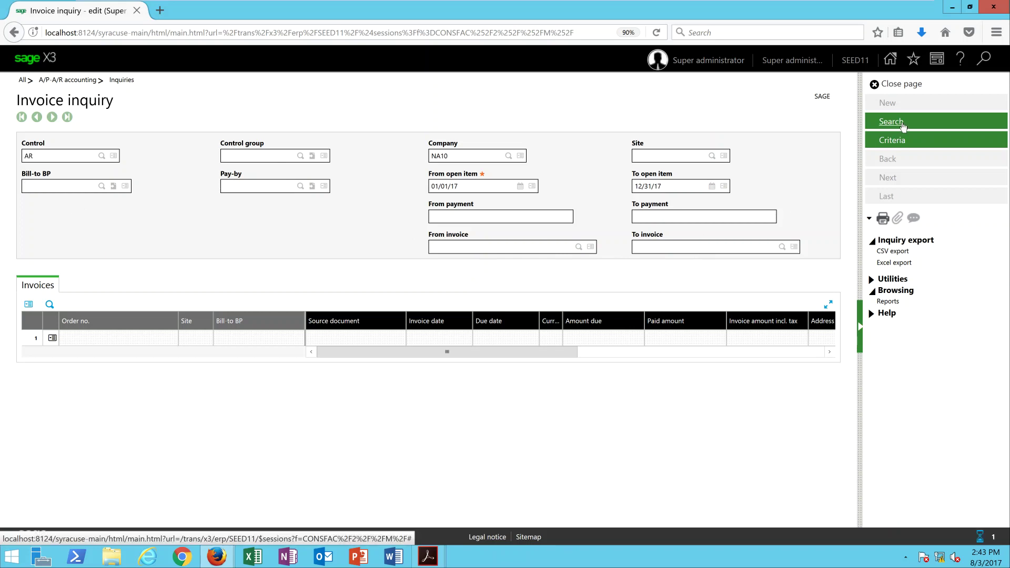
drag(852, 225, 824, 327)
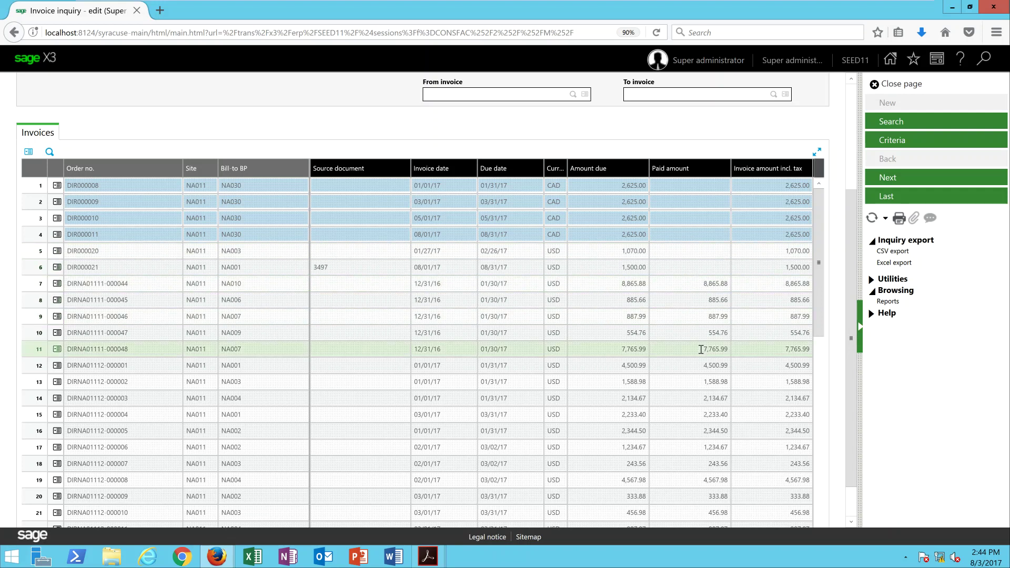
scroll(846, 342, down, 2)
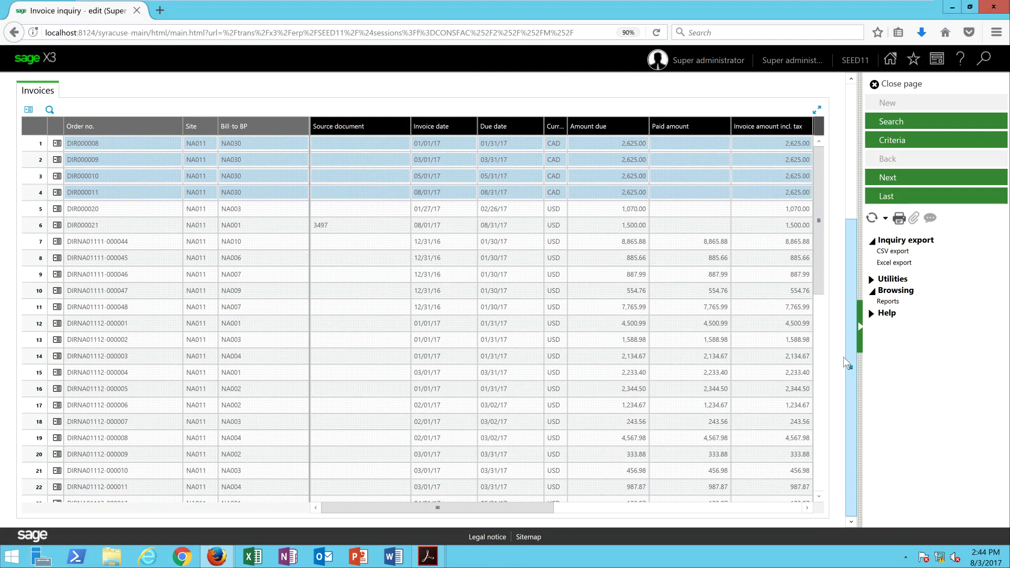
drag(409, 507, 679, 508)
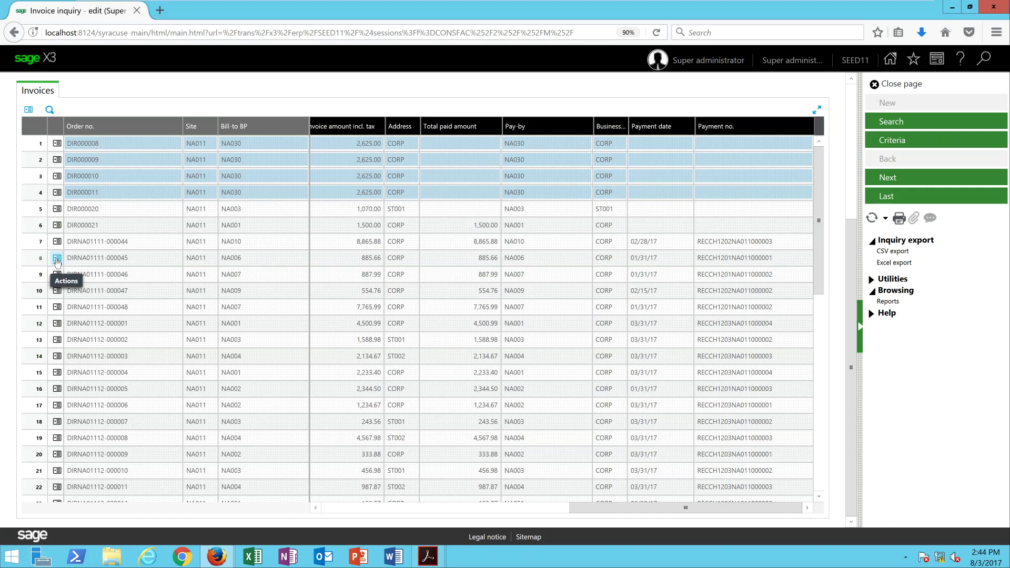
Step: Open the payment inquiry for the invoice in row 8 and search for its payment details
click(57, 259)
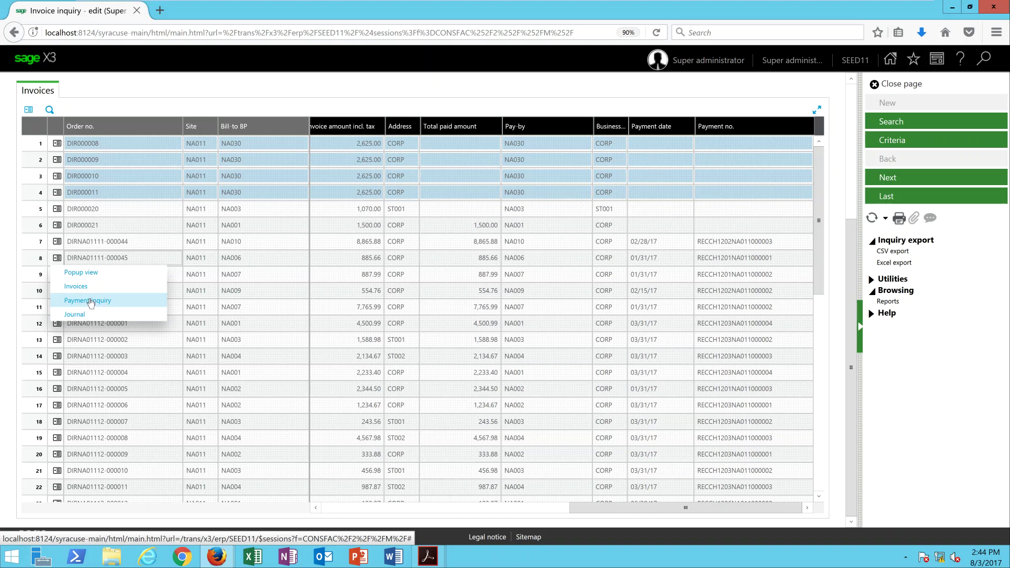
click(90, 300)
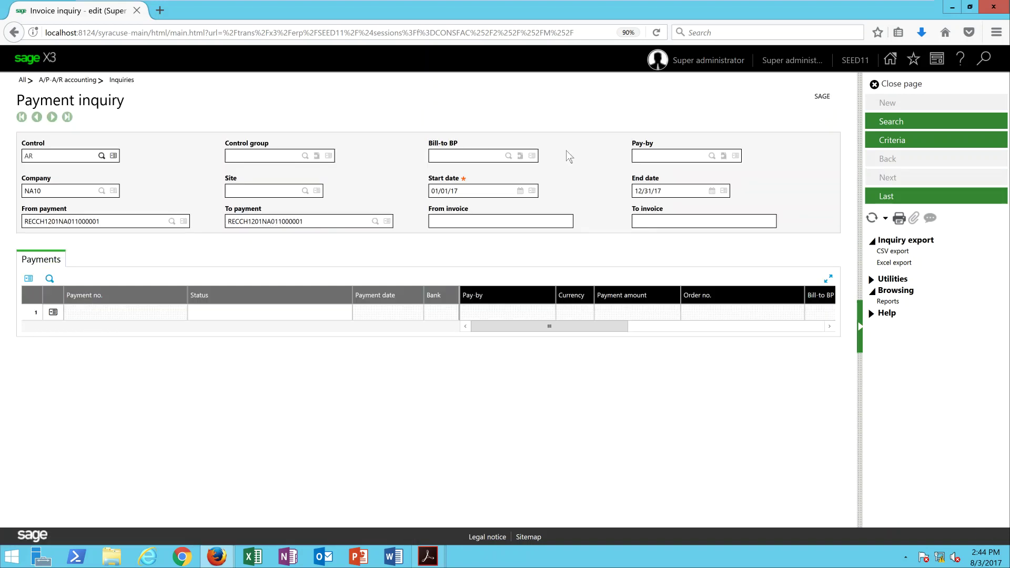
click(893, 123)
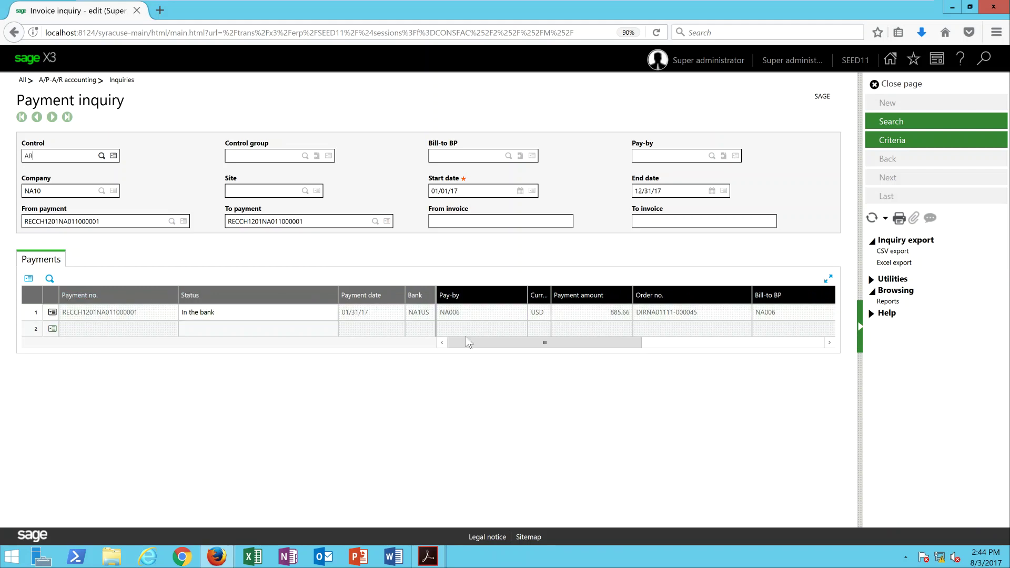
drag(466, 342, 653, 347)
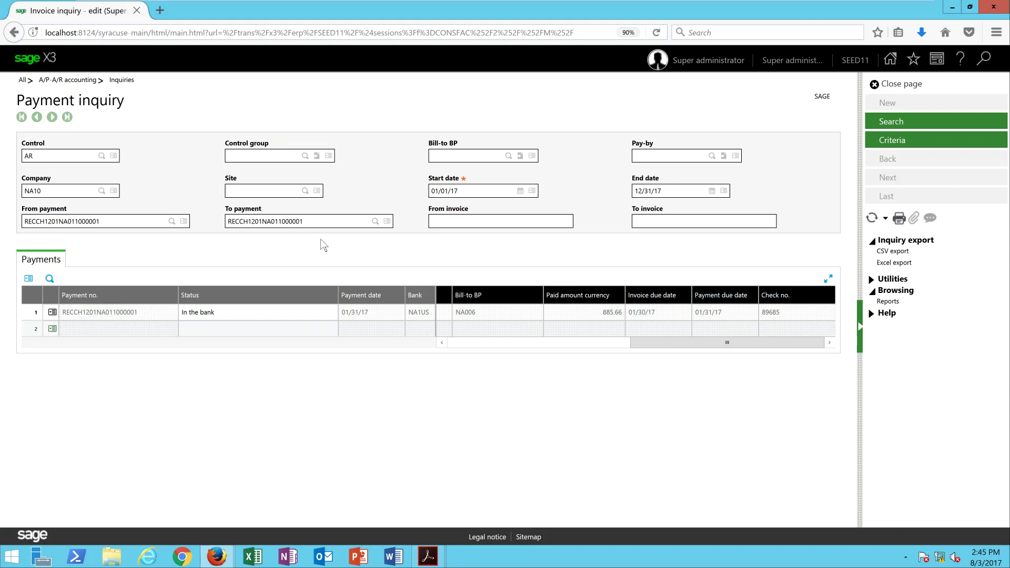
Step: Review the check receipt record behind the listed payment, and close the inquiry pages back to the home page
click(53, 313)
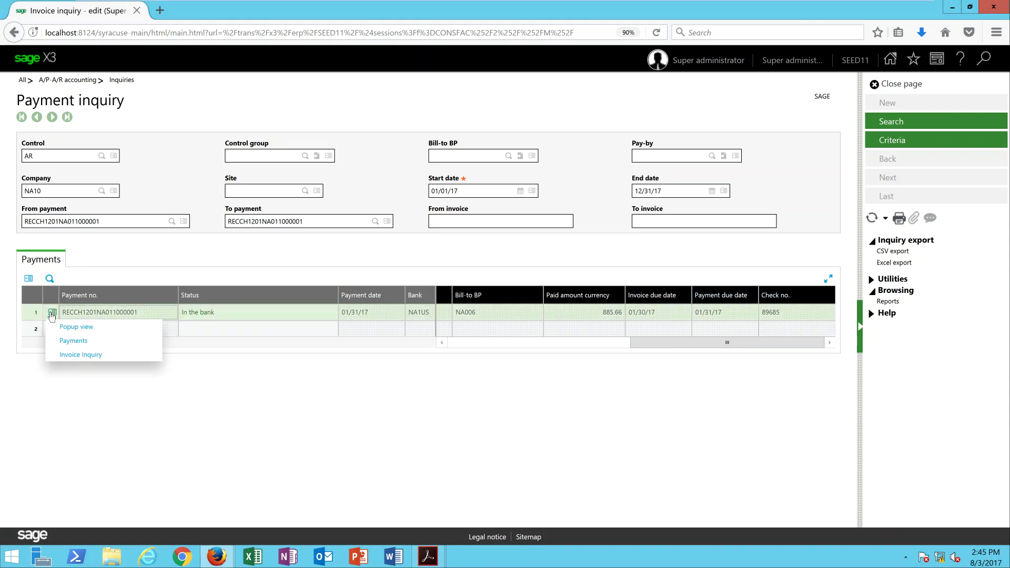
click(74, 342)
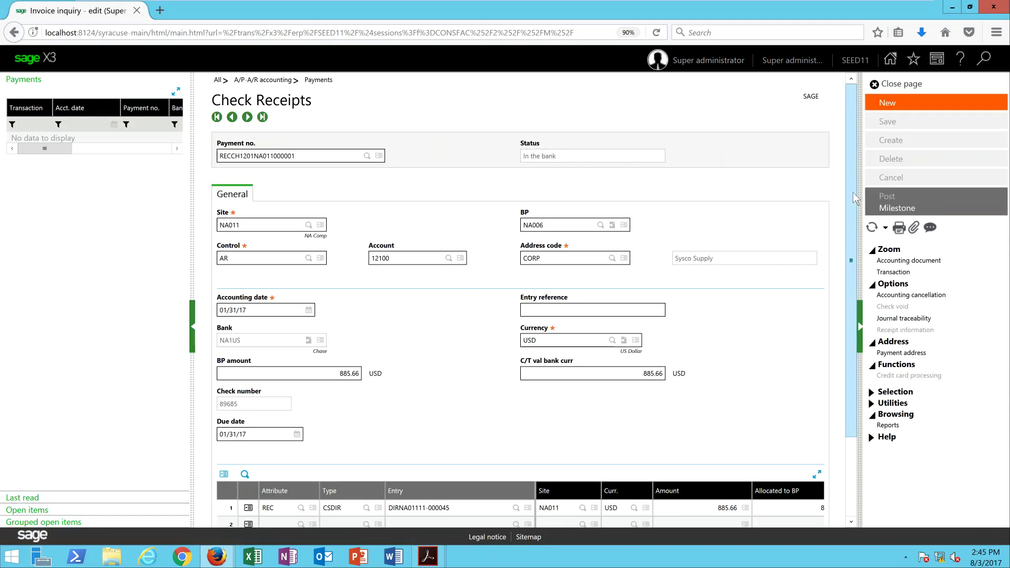
scroll(843, 211, down, 3)
scroll(842, 268, up, 2)
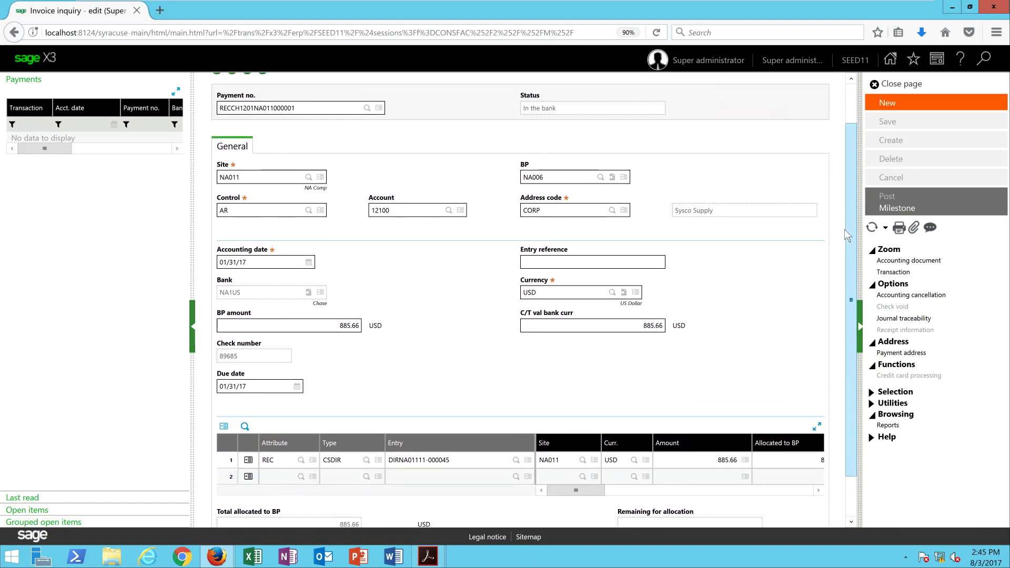
scroll(841, 203, up, 2)
click(895, 85)
click(895, 85)
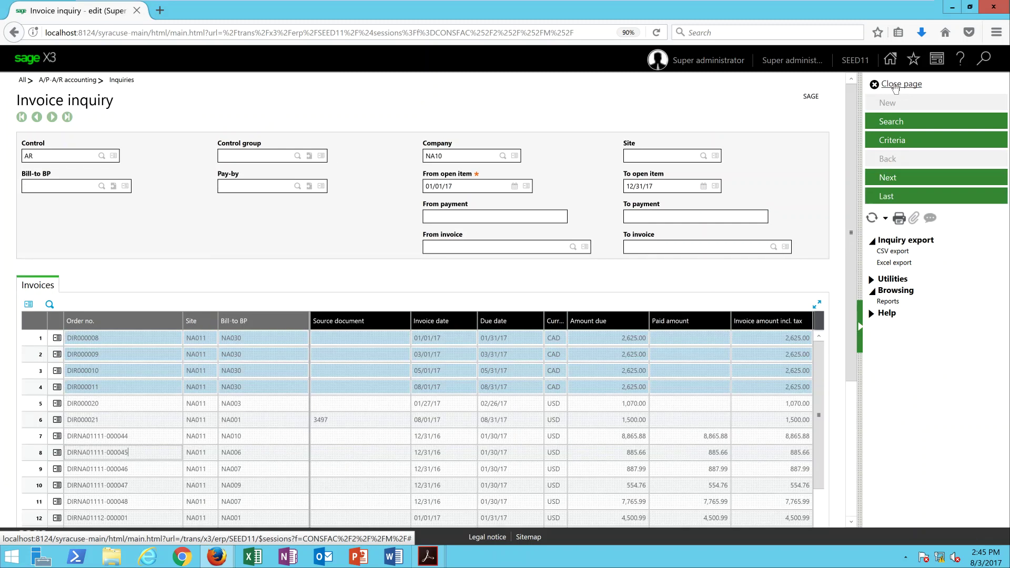
click(896, 85)
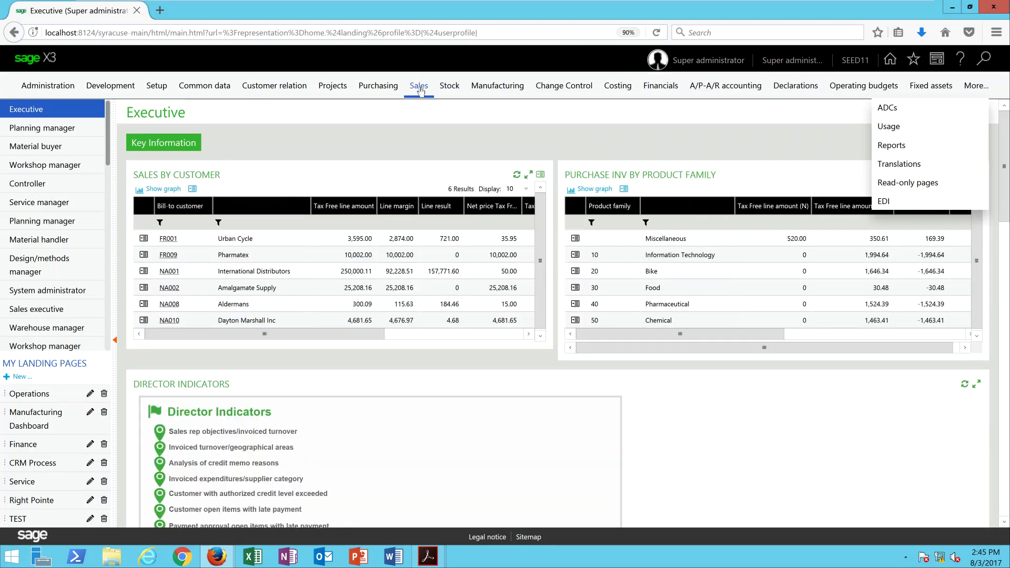
Step: Open the Sales inquiry listing invoices and search it for company NA10
click(421, 90)
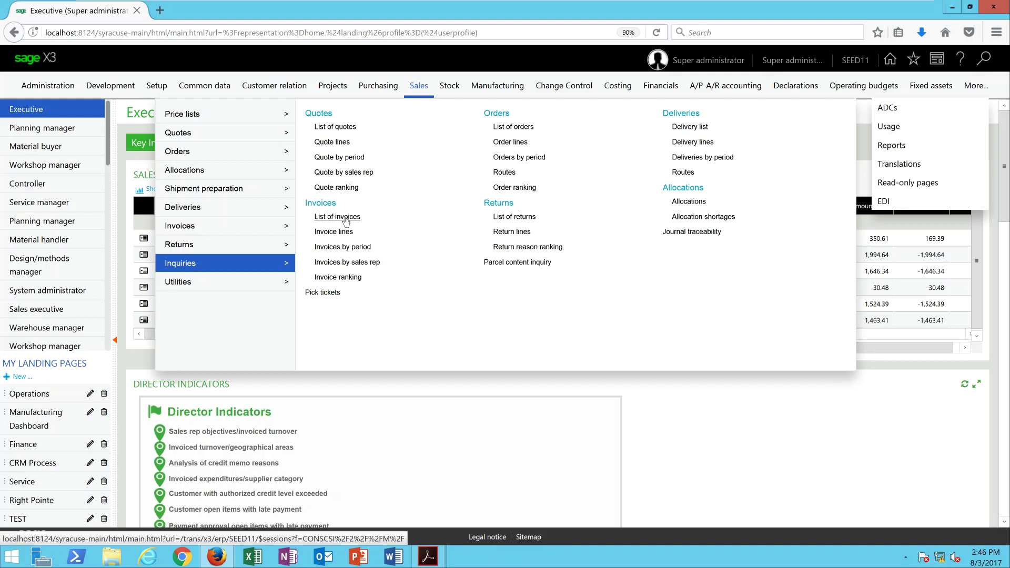
click(346, 218)
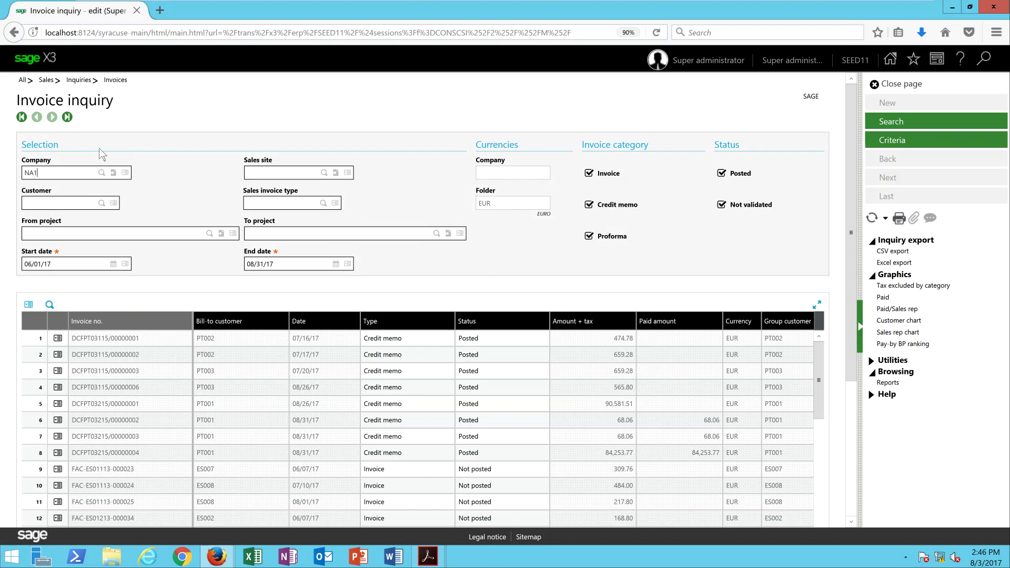
key(Tab)
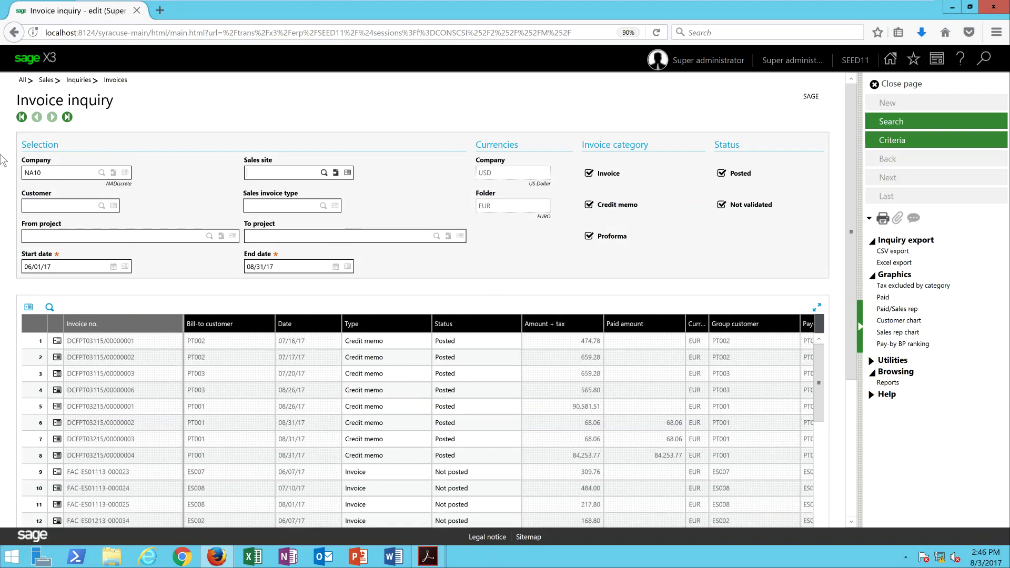
click(256, 176)
click(891, 124)
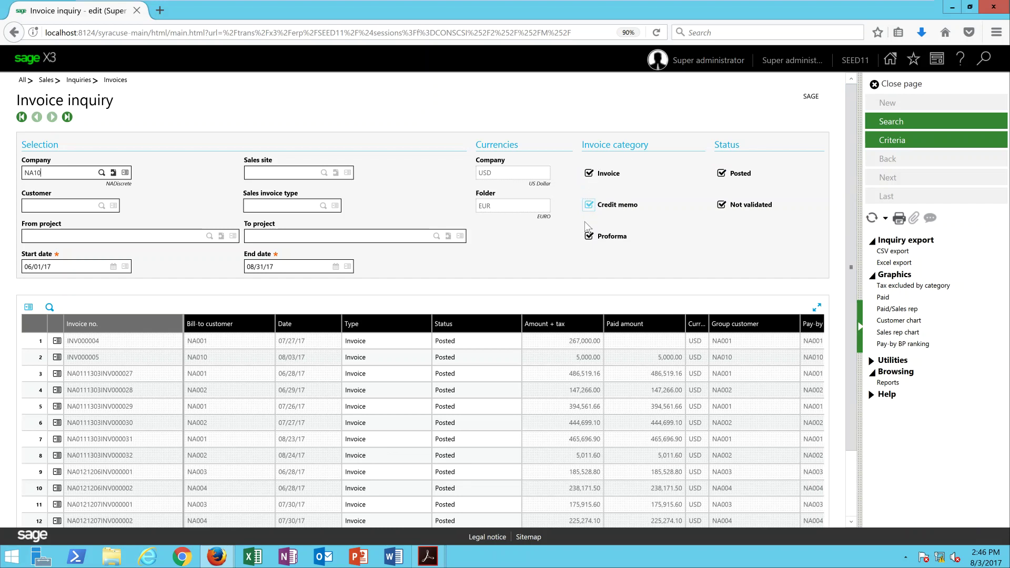
Step: Exclude proforma and credit memo categories from the sales invoice inquiry and rerun the search
click(589, 237)
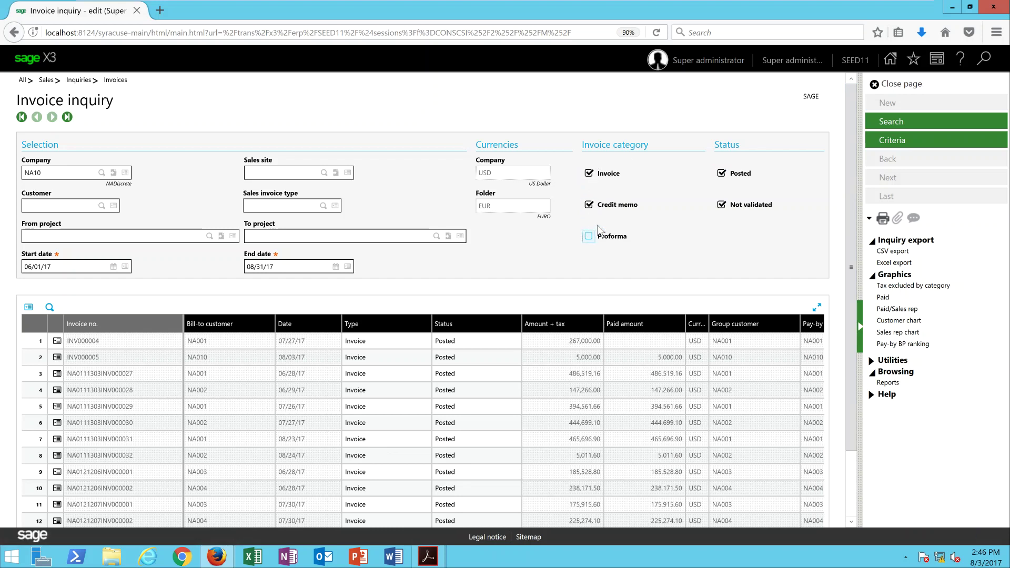
click(589, 206)
click(931, 121)
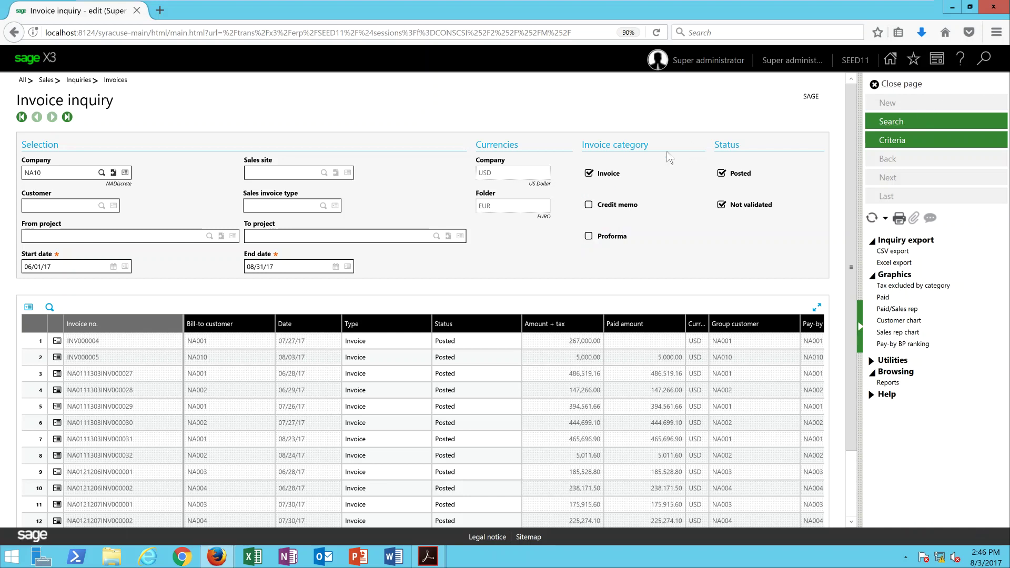
Step: Search with the Posted status excluded, and rerun the search with Posted included again
click(722, 173)
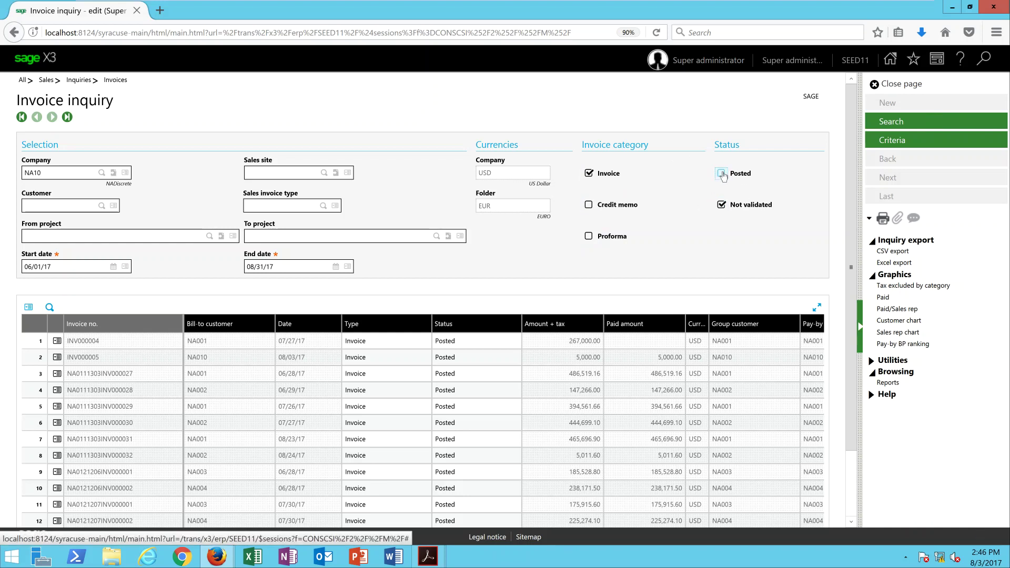
click(906, 127)
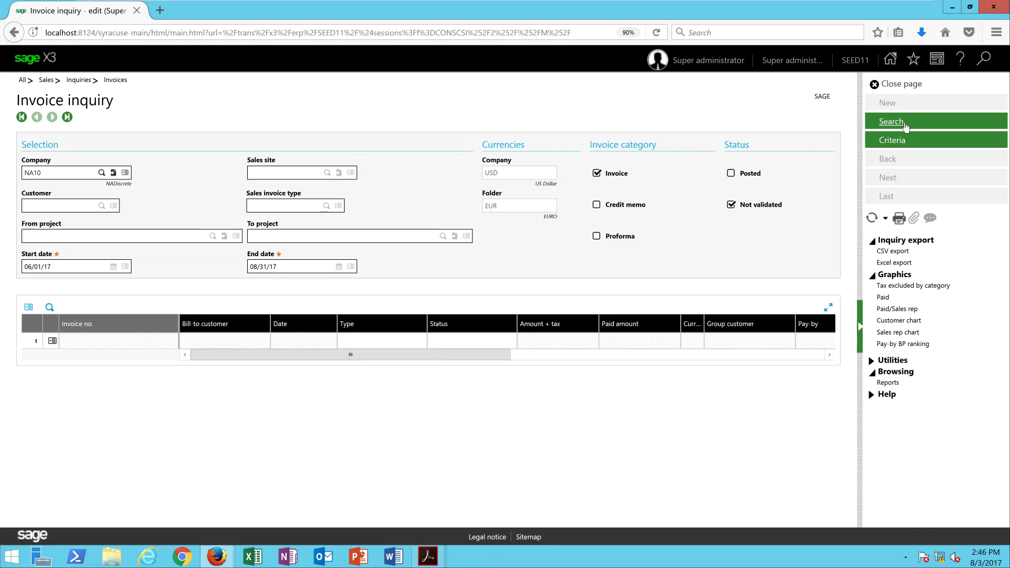
click(732, 174)
click(913, 122)
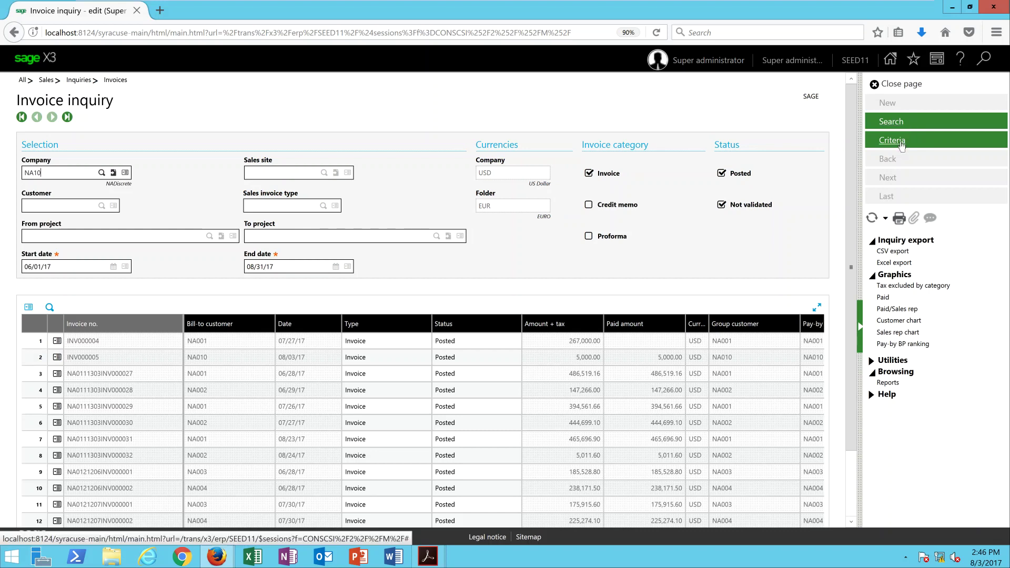
Step: Add BPs module invoices to the inquiry criteria and apply them
click(901, 145)
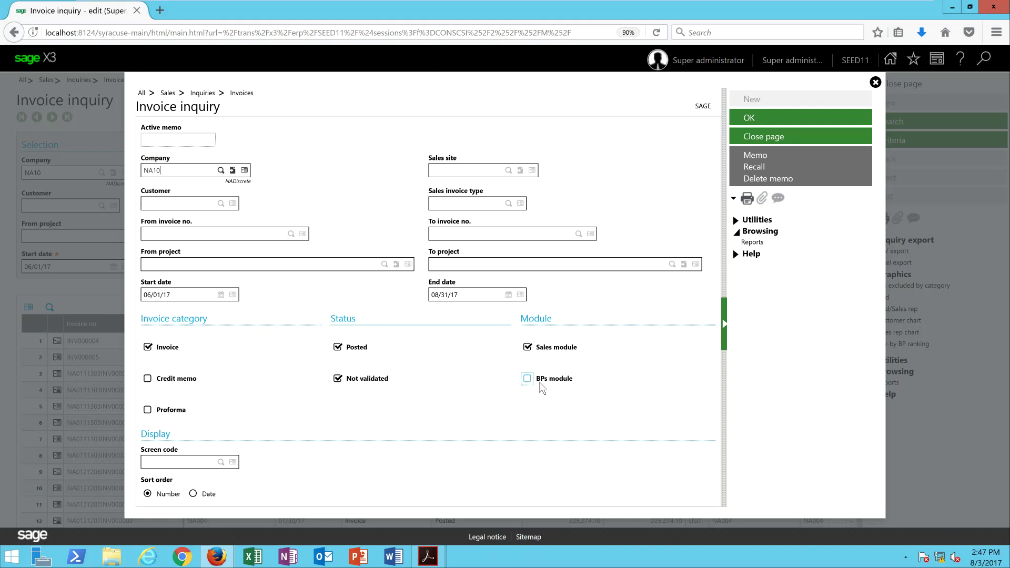
click(527, 380)
click(764, 119)
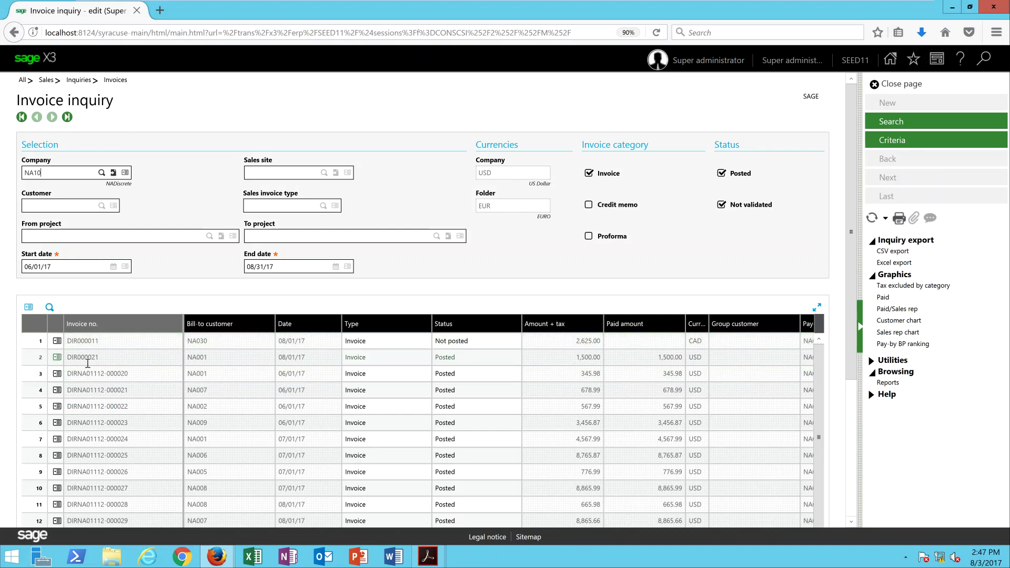
Step: Try to view the sales journal traceability detail for the invoice in row 2
click(57, 358)
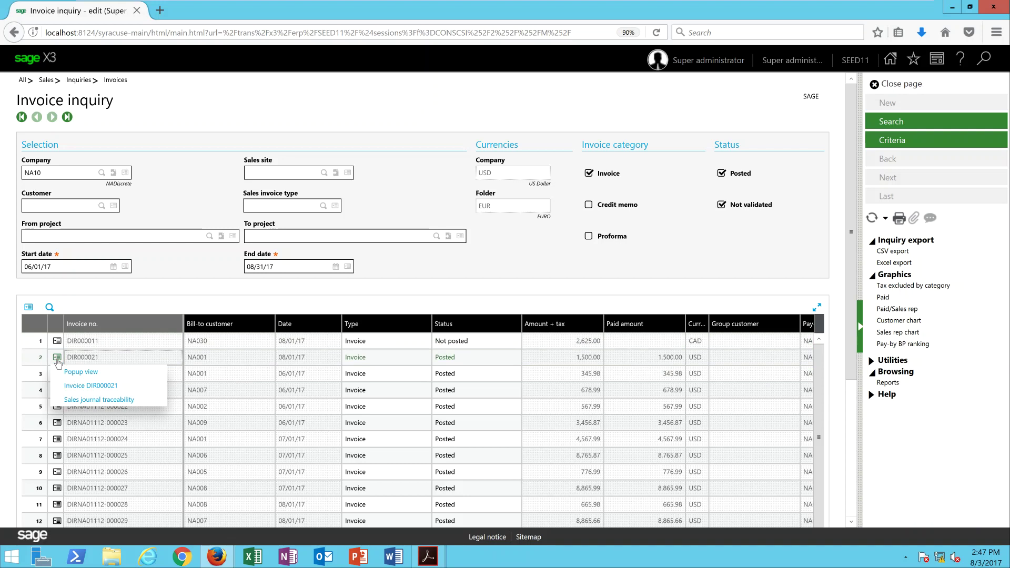
click(108, 400)
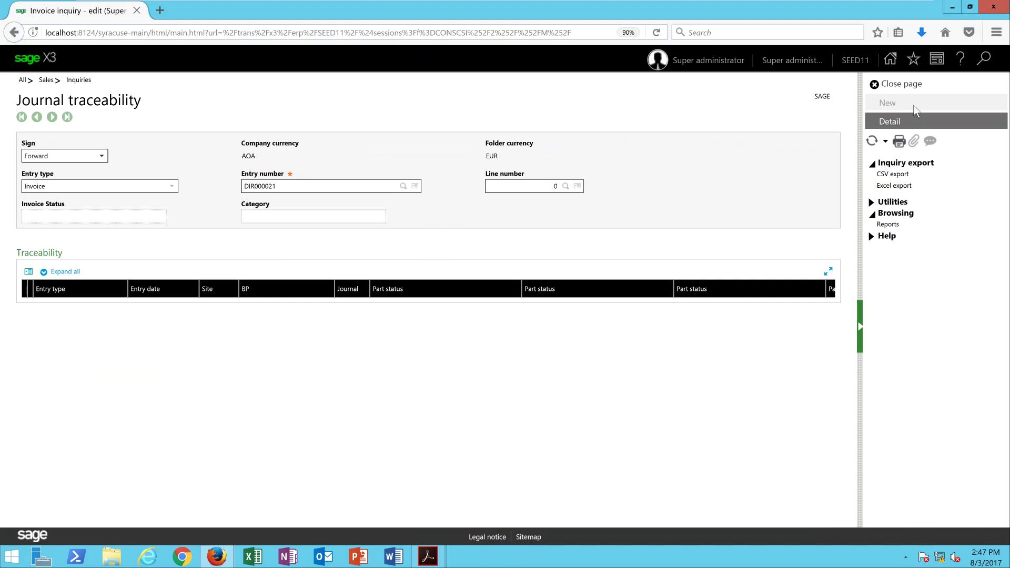
click(897, 122)
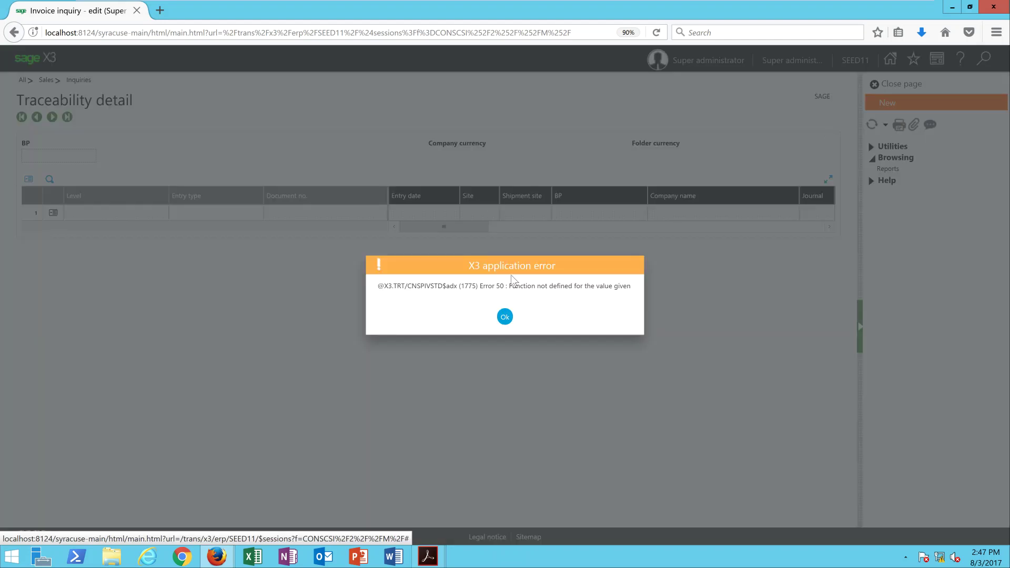
click(505, 319)
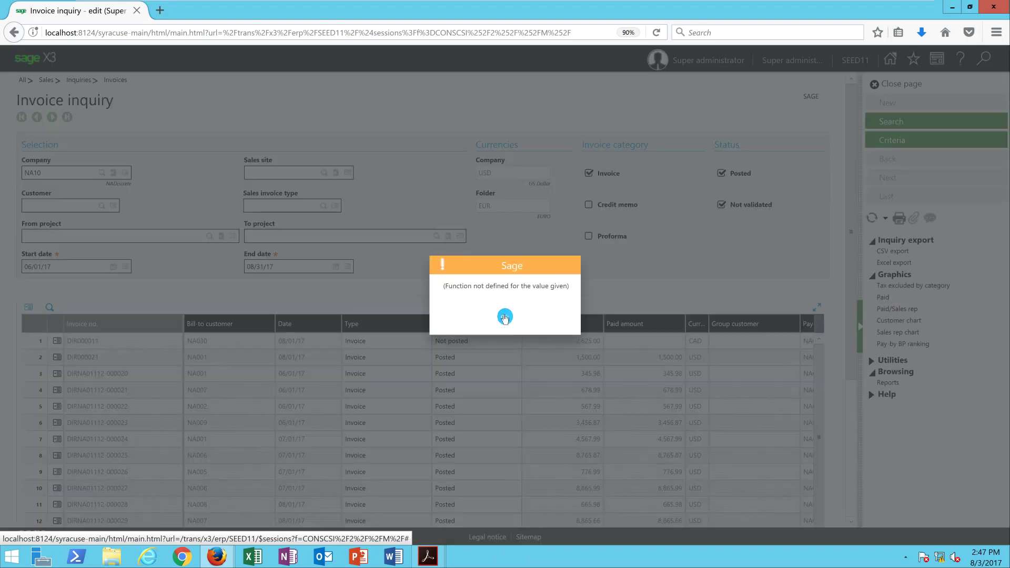
Step: Dismiss the error messages and close the Invoice inquiry page
click(506, 319)
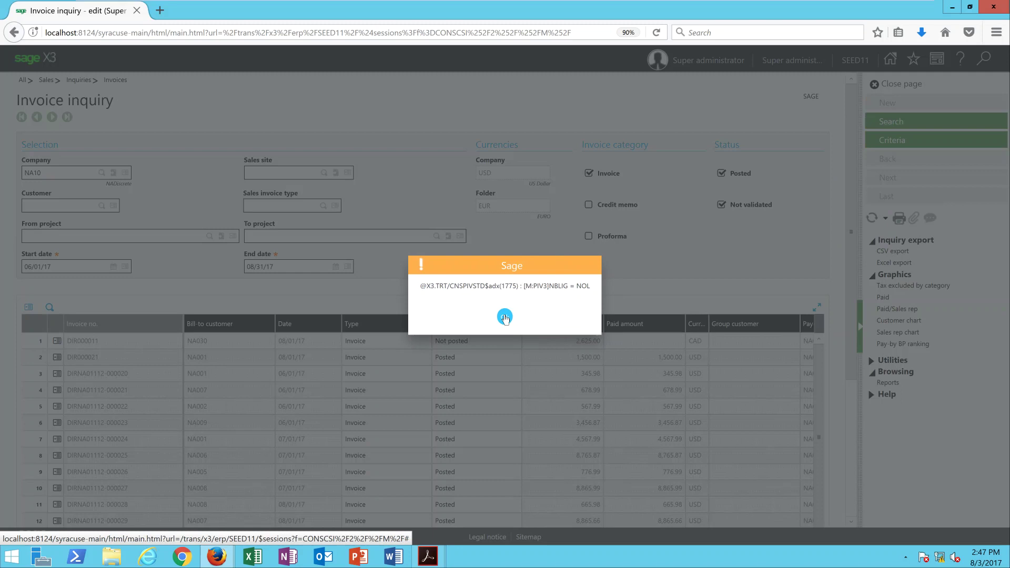
click(505, 318)
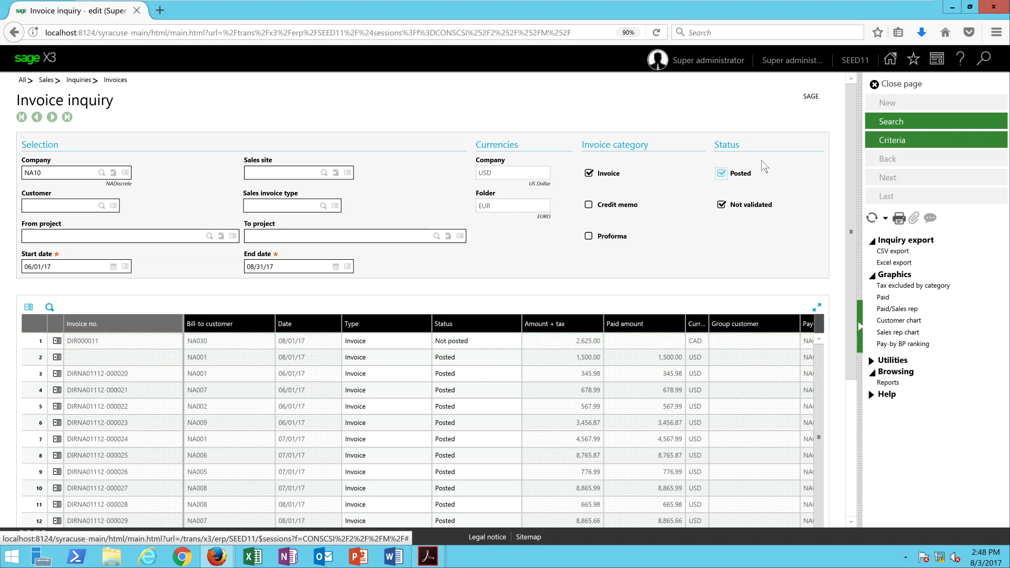
click(898, 88)
mouse_move(898, 88)
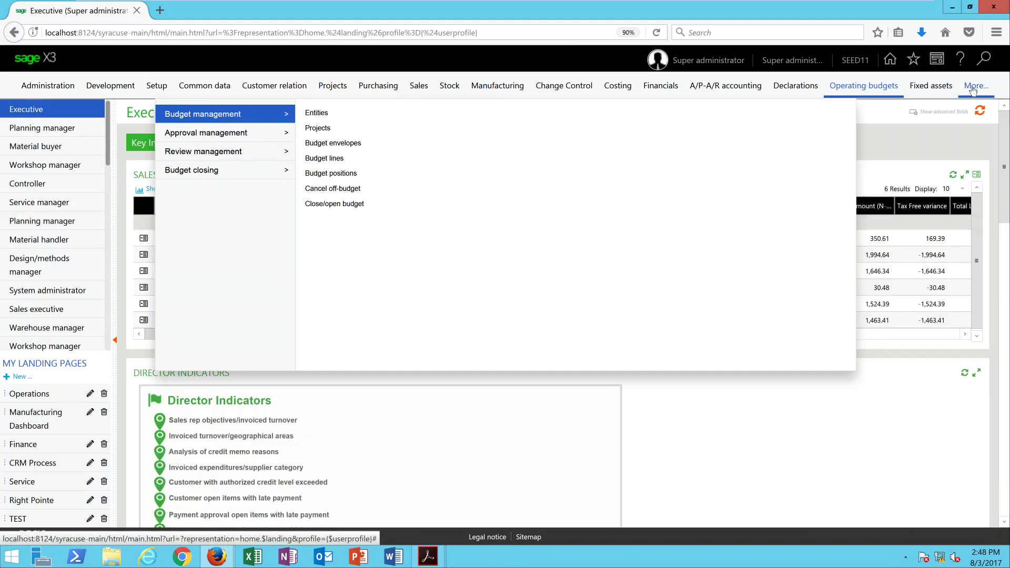
Step: Open the Aged Trial Balance report (NA-BPATB) from the group reports for tracking of open items
mouse_move(979, 90)
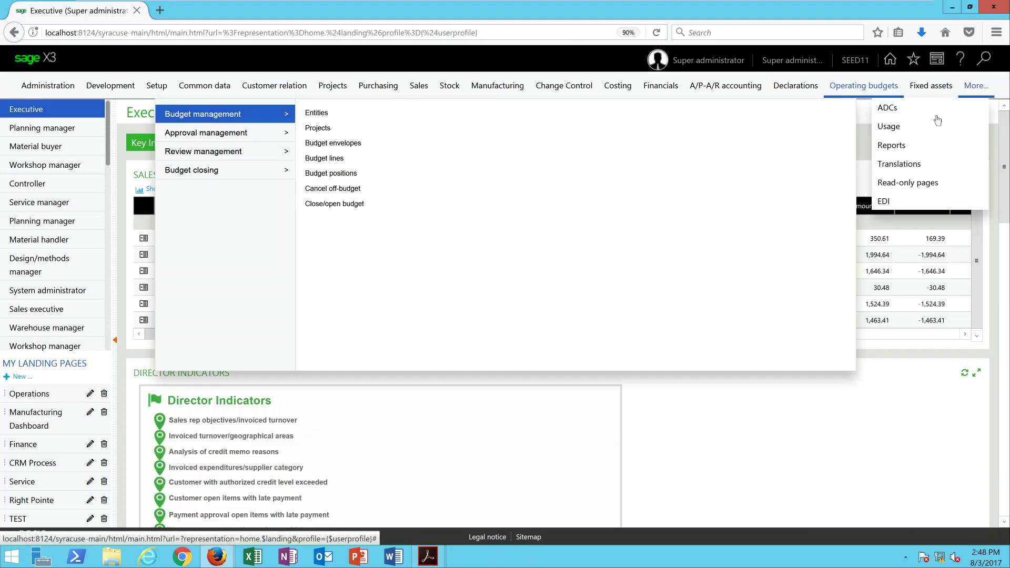
mouse_move(911, 153)
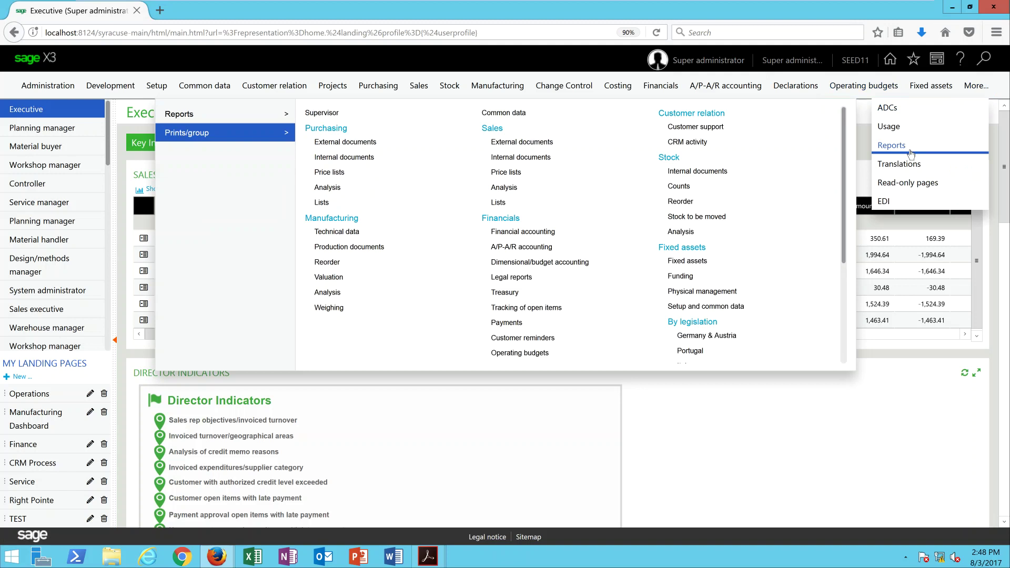
scroll(844, 196, down, 1)
scroll(844, 194, down, 1)
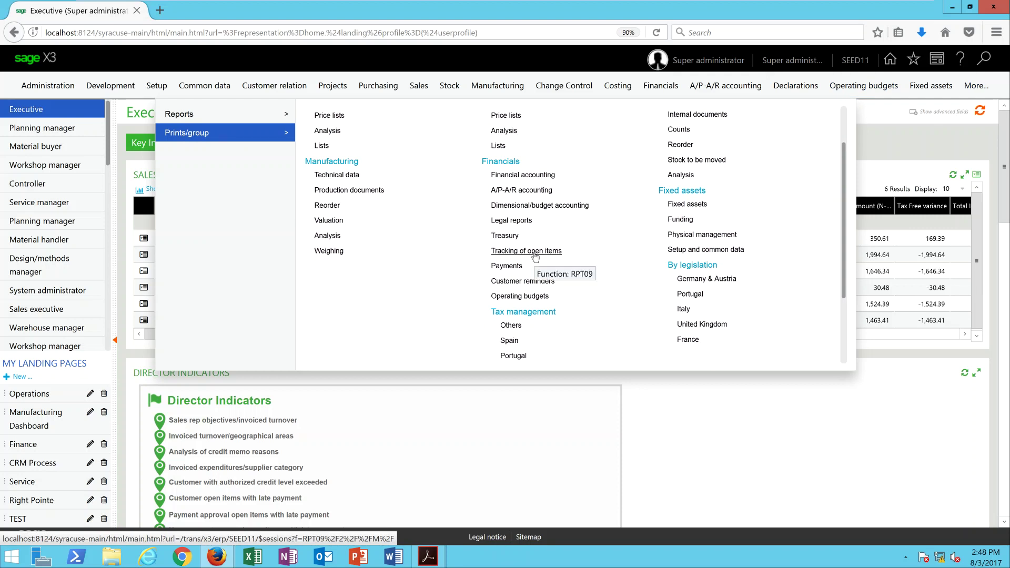
click(535, 251)
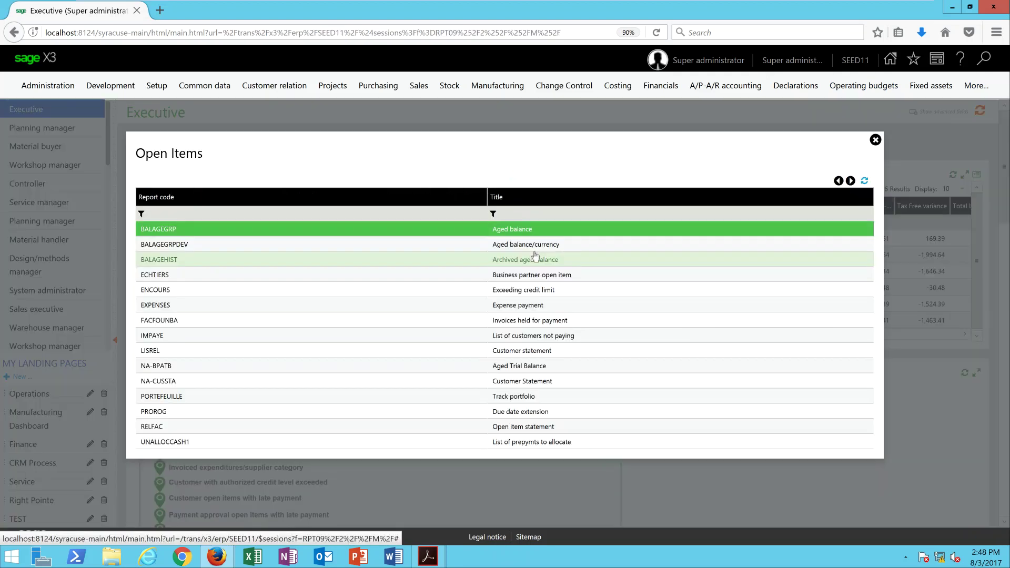
click(522, 369)
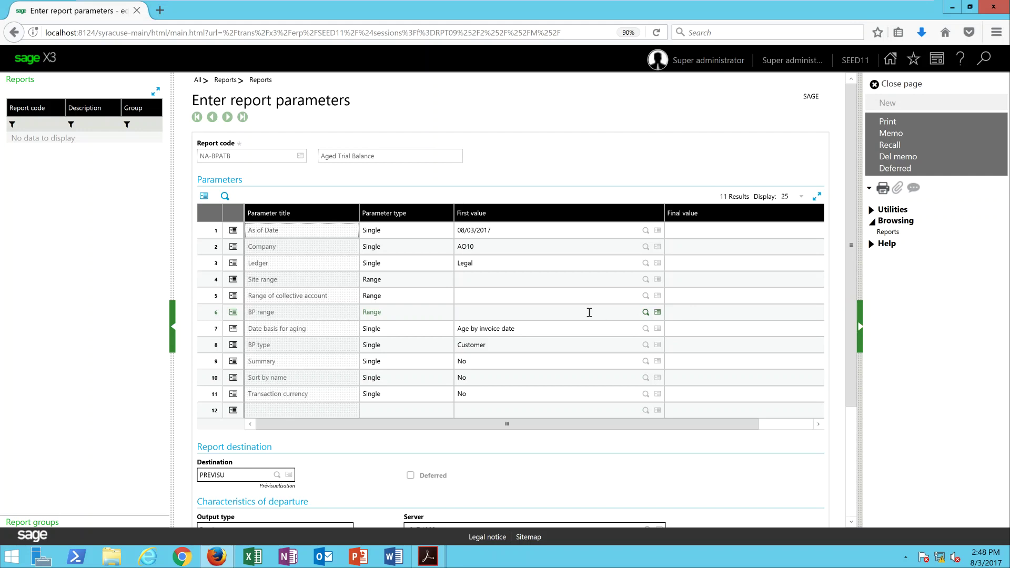
Step: Review the Aged Trial Balance parameters, including date basis for aging, BP type, summary, name sorting and transaction currency
click(605, 330)
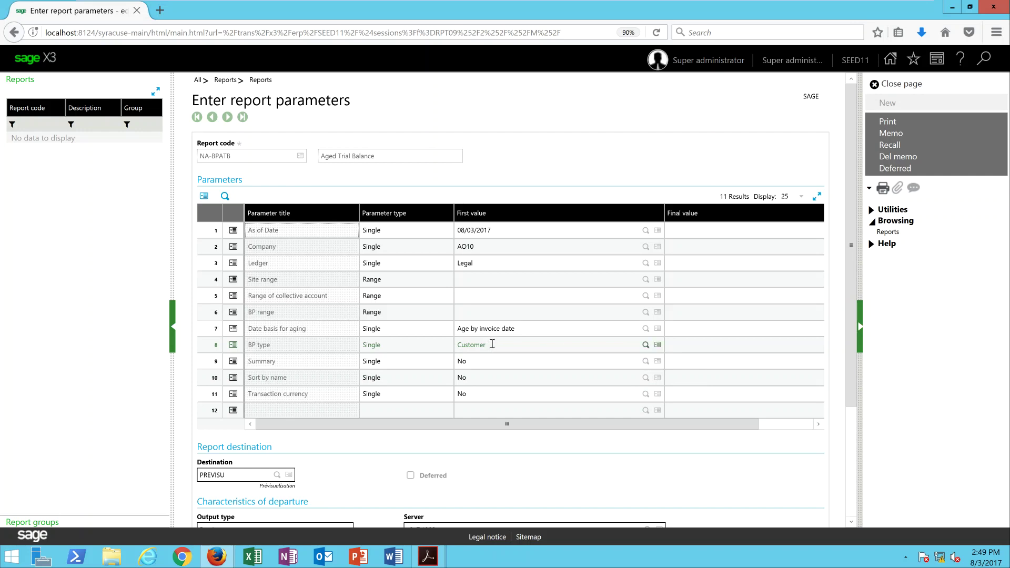
click(462, 362)
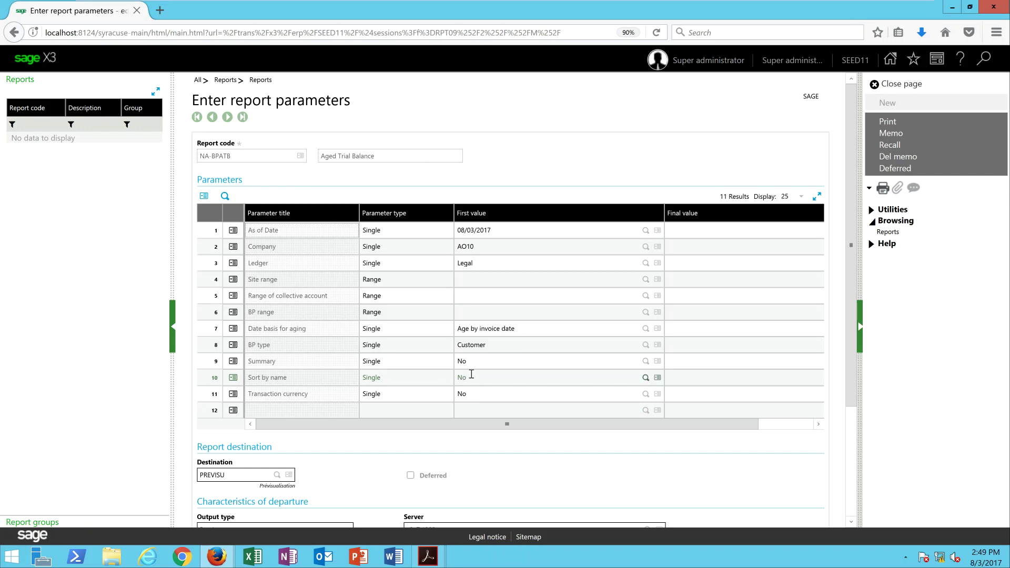
click(466, 395)
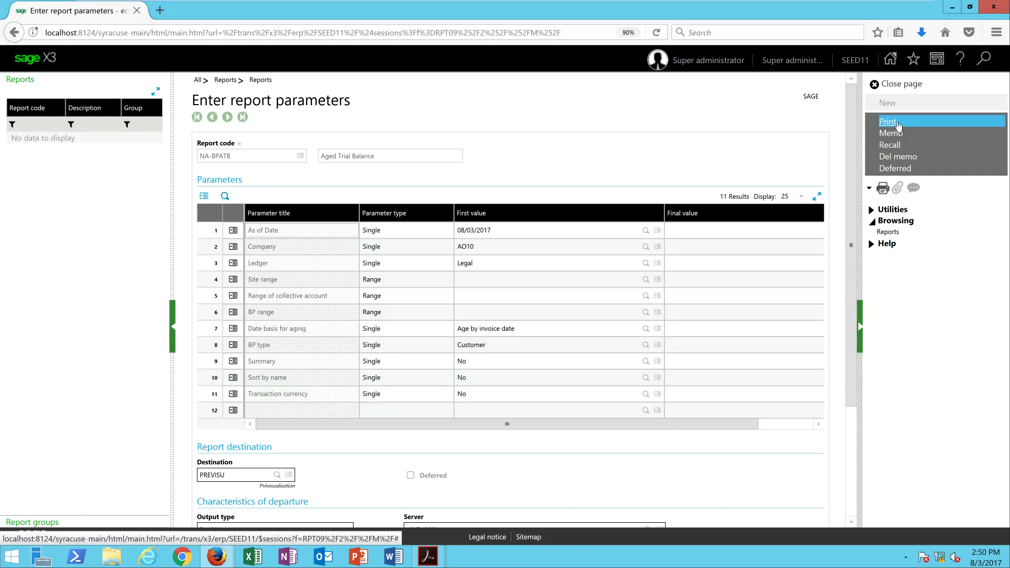
Step: Switch to NA-BPATB.pdf in Acrobat Reader, hide the side tools and page through the Aged Trial Balance to page 4
mouse_move(438, 556)
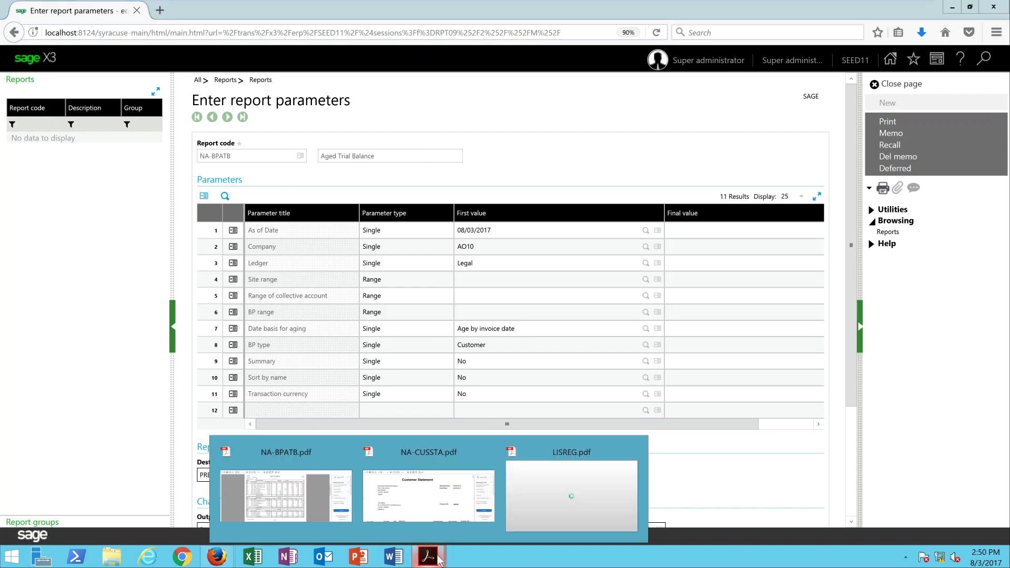
click(293, 501)
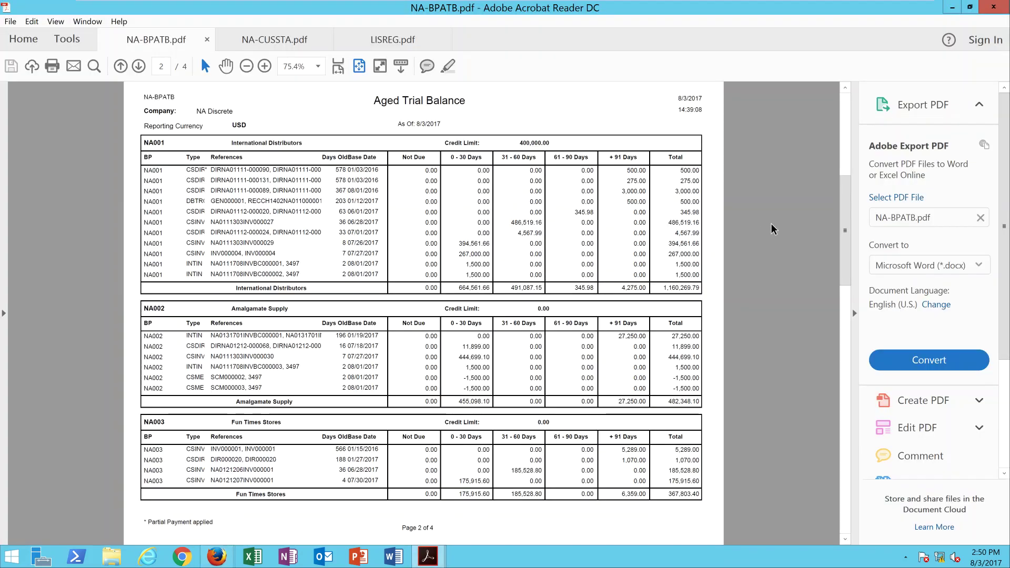
click(852, 285)
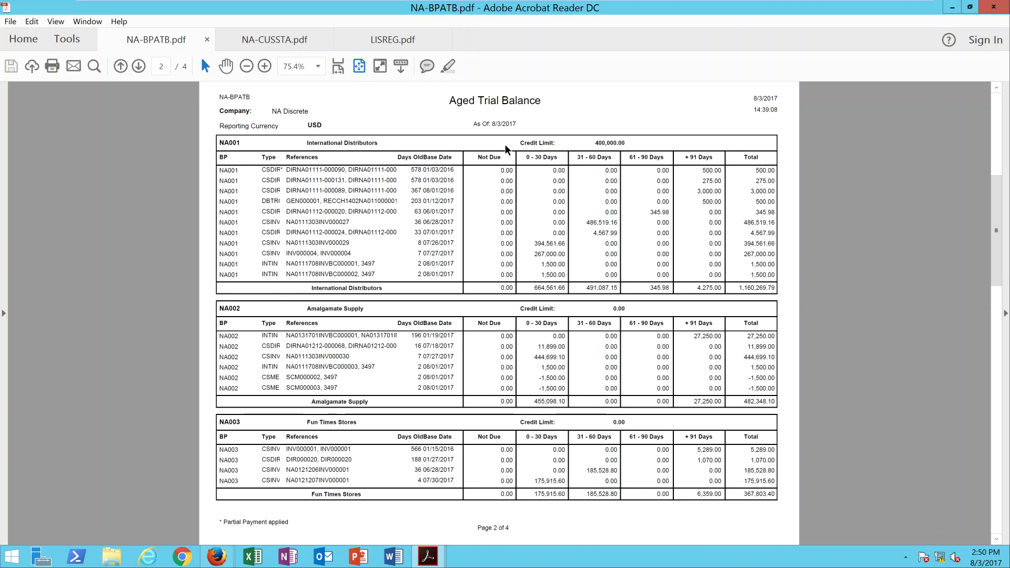
click(138, 71)
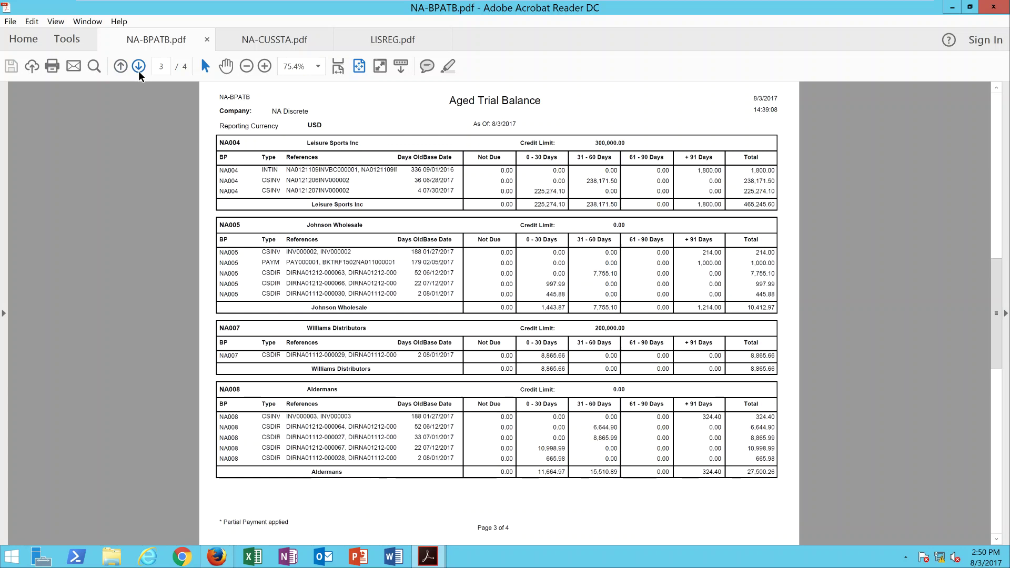
click(138, 72)
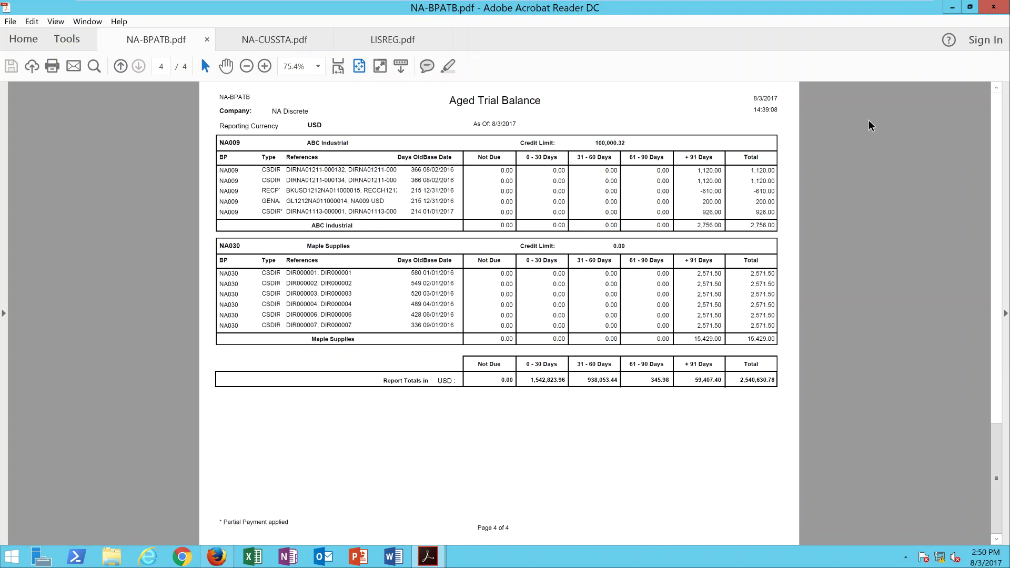
Step: Return to Sage X3, close the Aged Trial Balance parameters and open the Customer Statement report (NA-CUSSTA) from tracking of open items
click(953, 9)
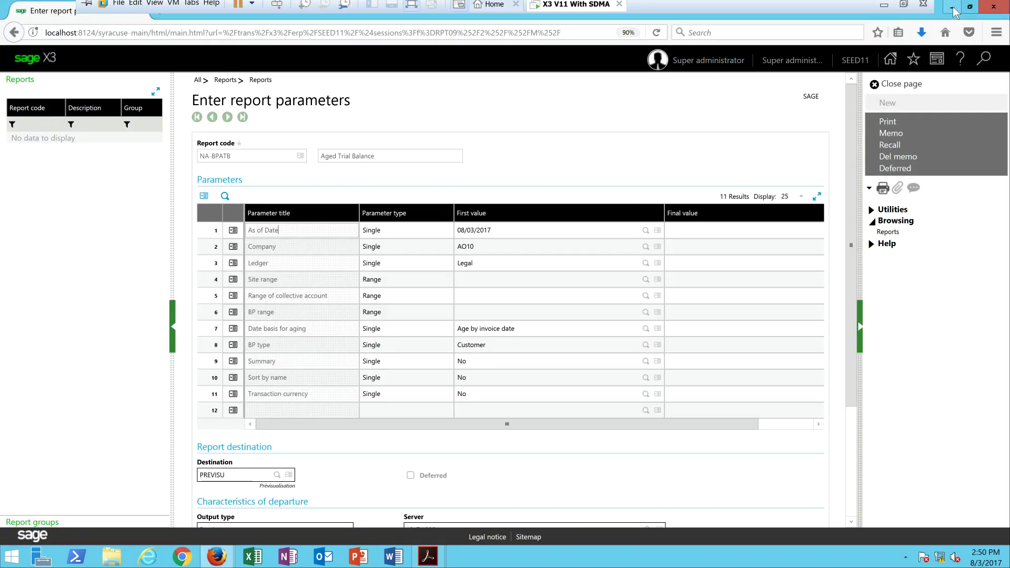
click(910, 90)
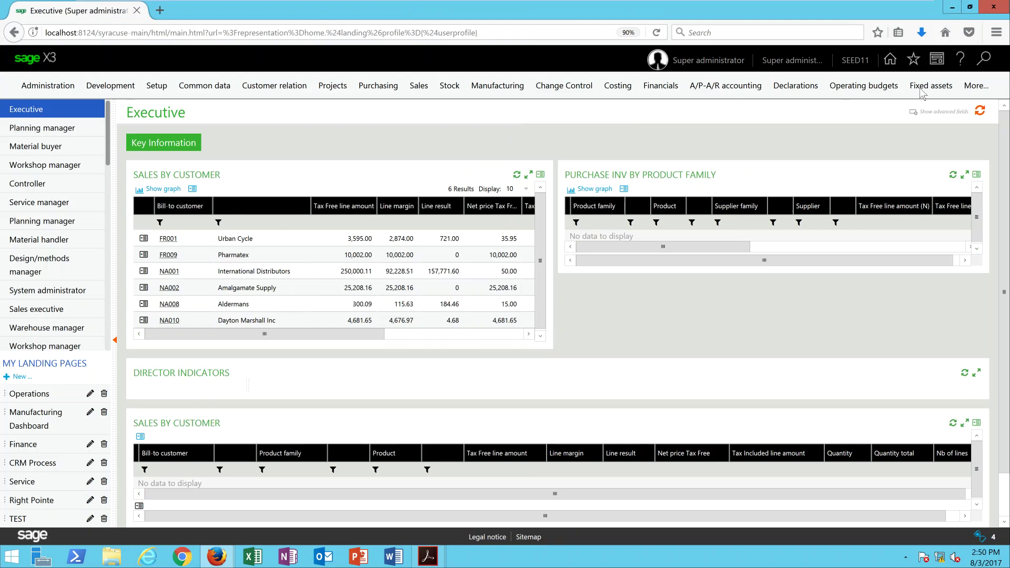
click(971, 86)
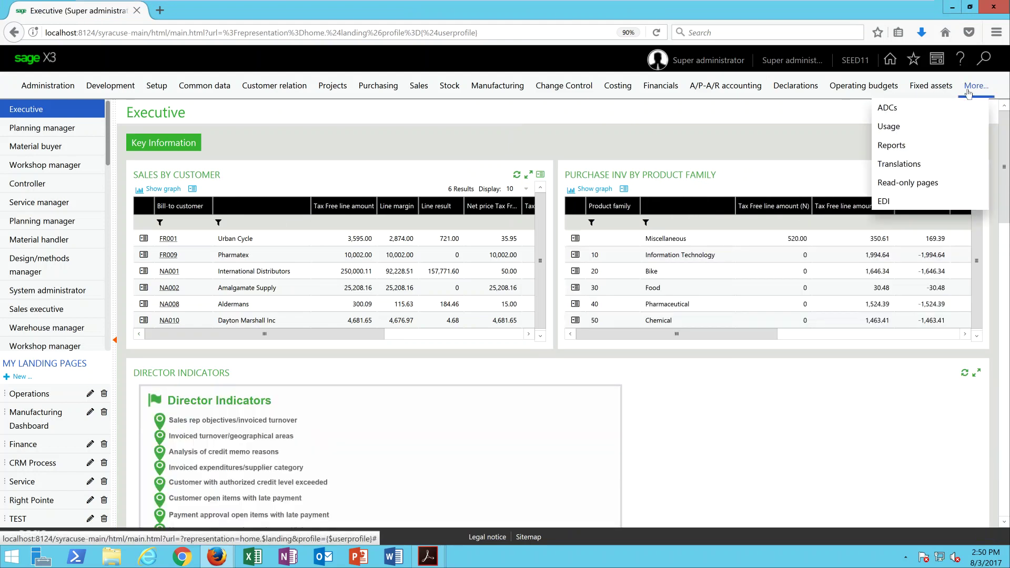
click(891, 147)
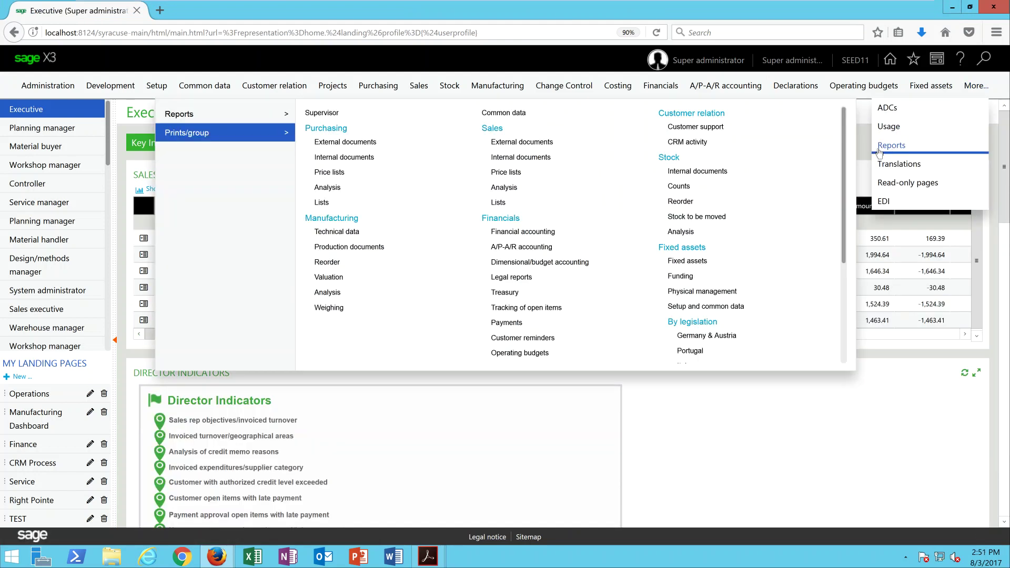
click(541, 310)
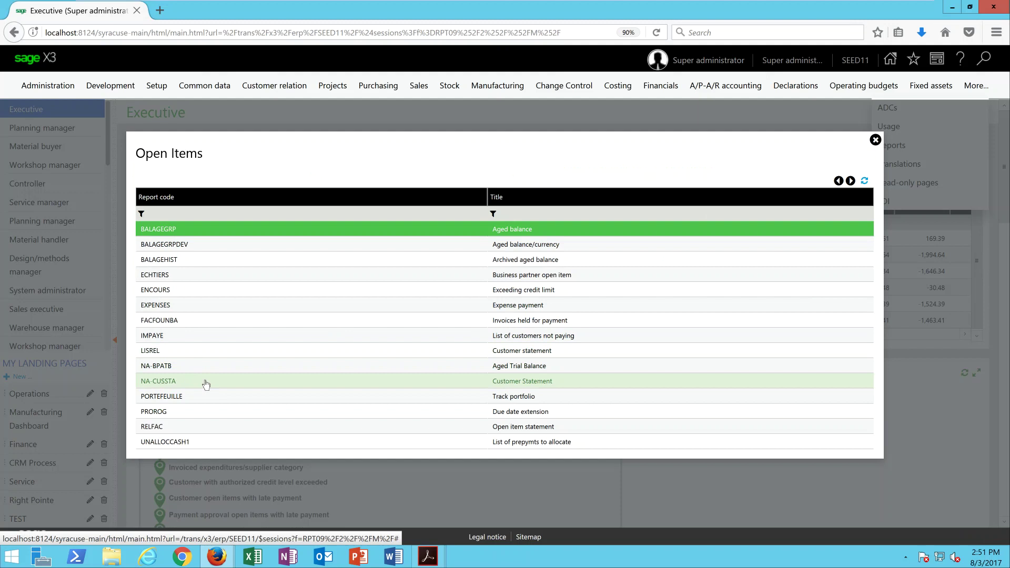
click(206, 384)
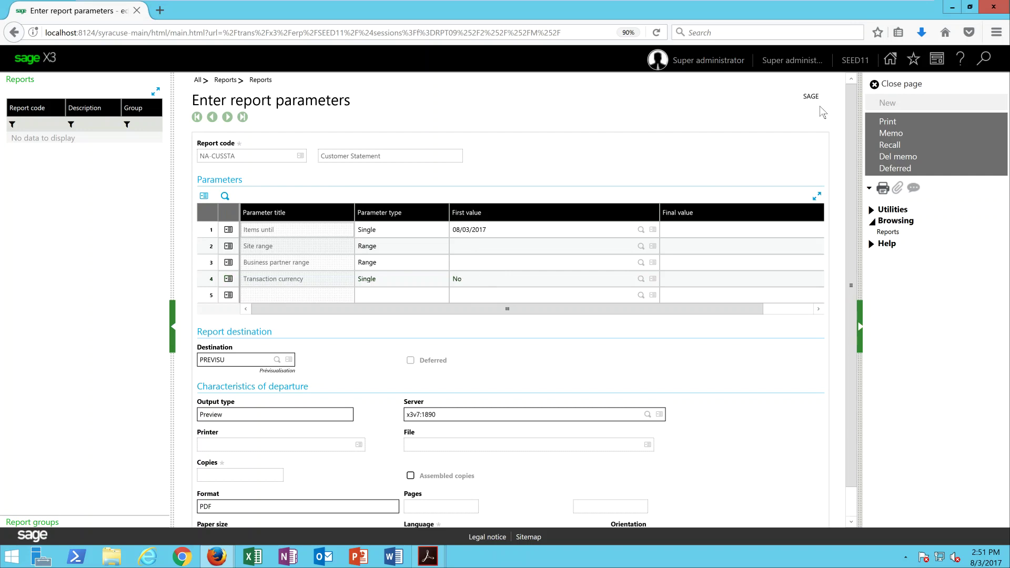
Step: Switch to NA-CUSSTA.pdf in Acrobat Reader and examine the first customer statement down to its open and aged totals
mouse_move(428, 557)
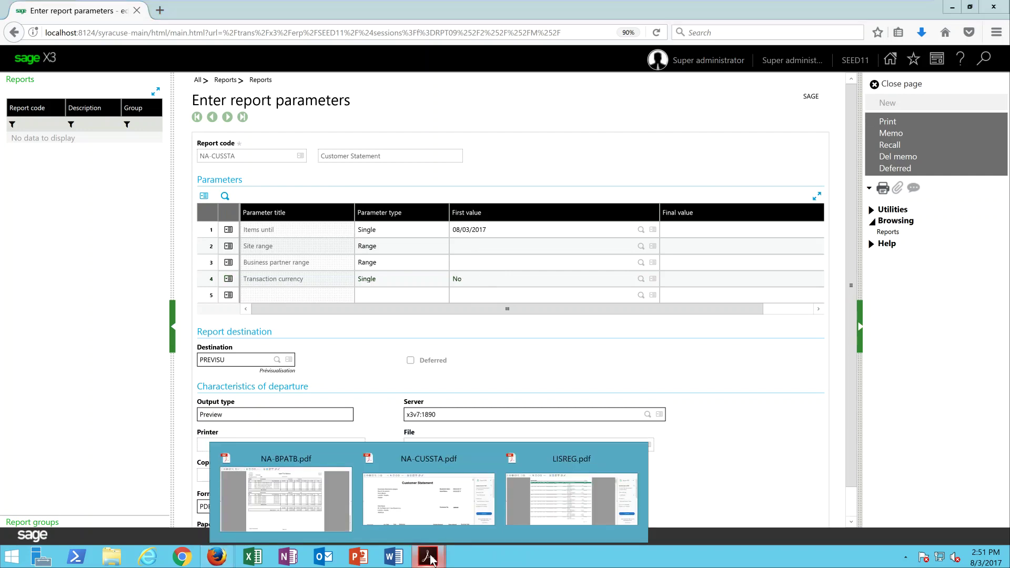
click(431, 522)
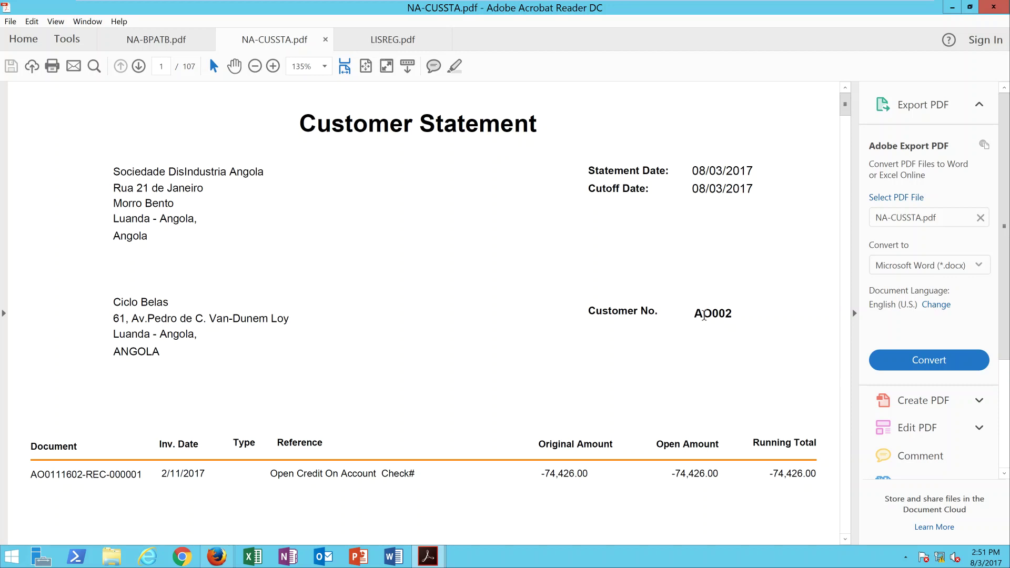
click(845, 540)
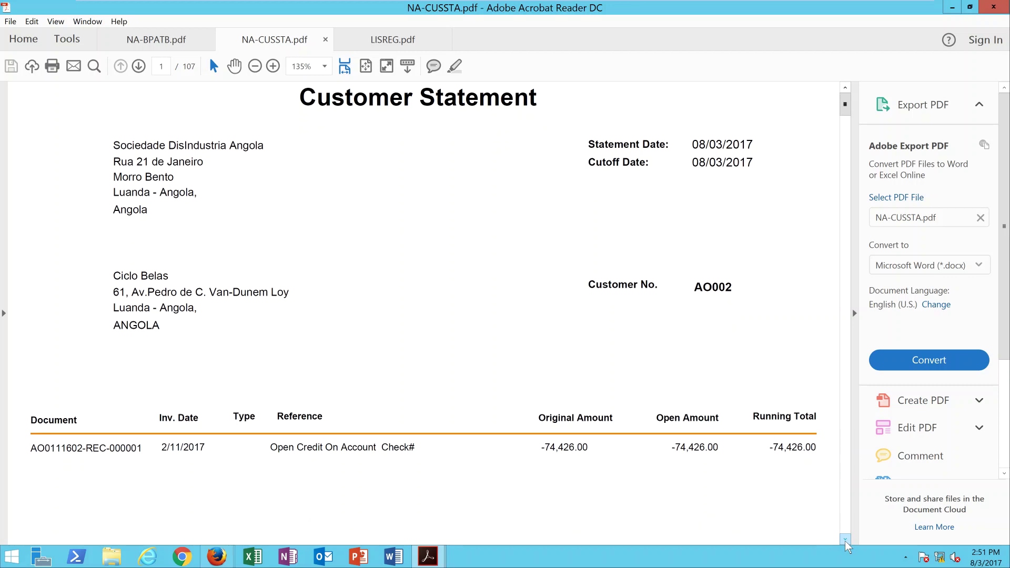
click(845, 541)
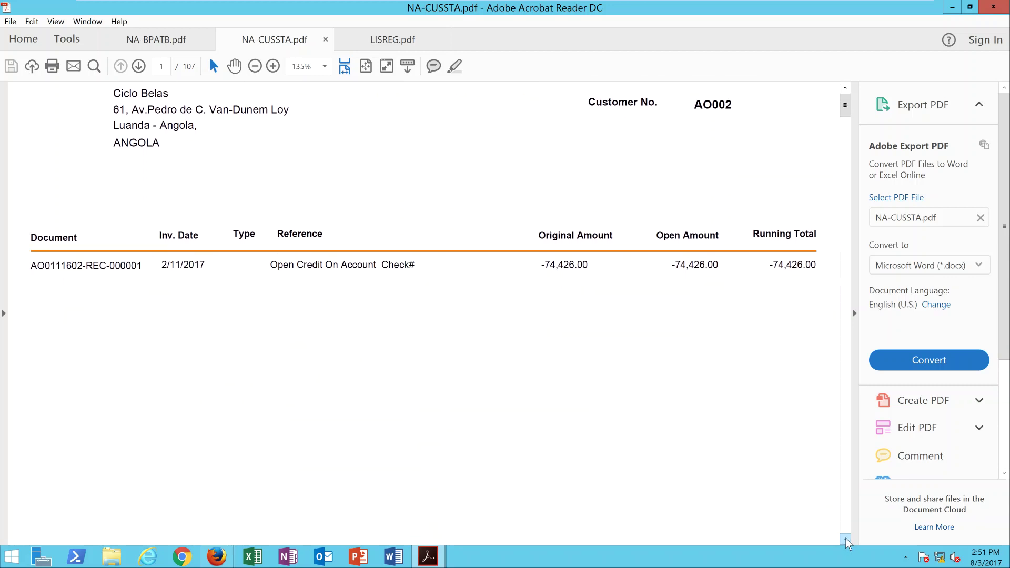
click(846, 540)
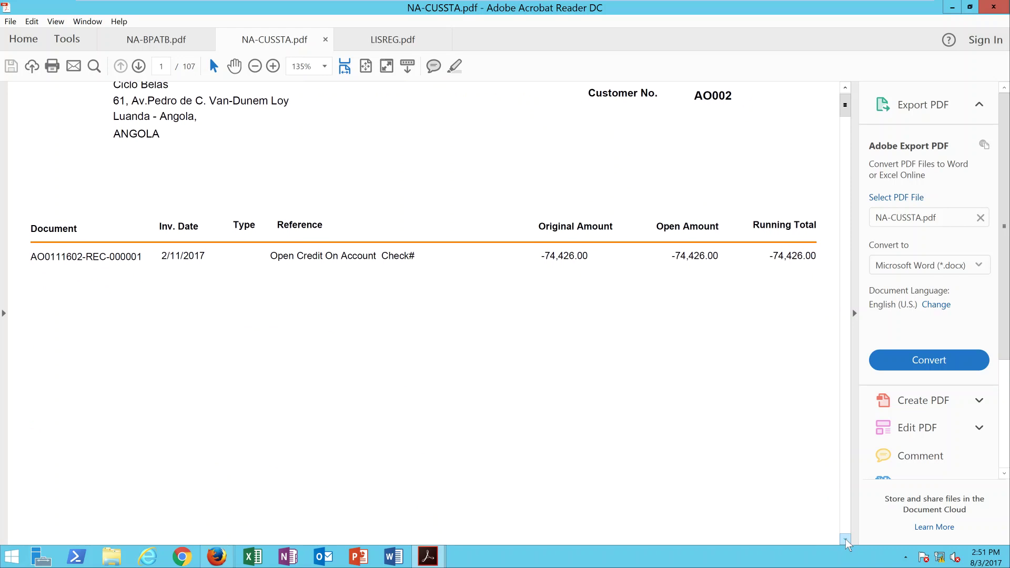
click(845, 541)
click(846, 540)
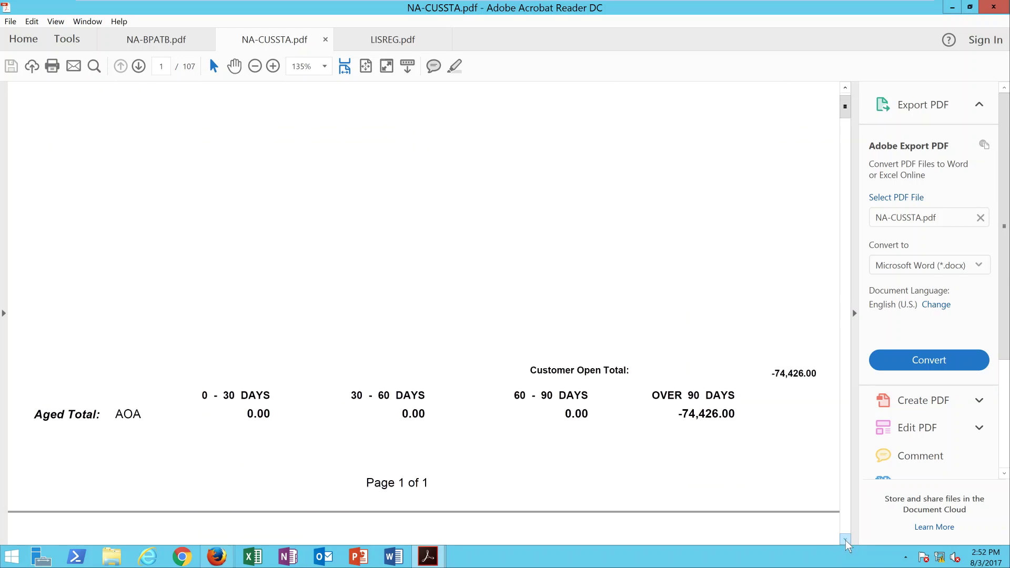
click(846, 541)
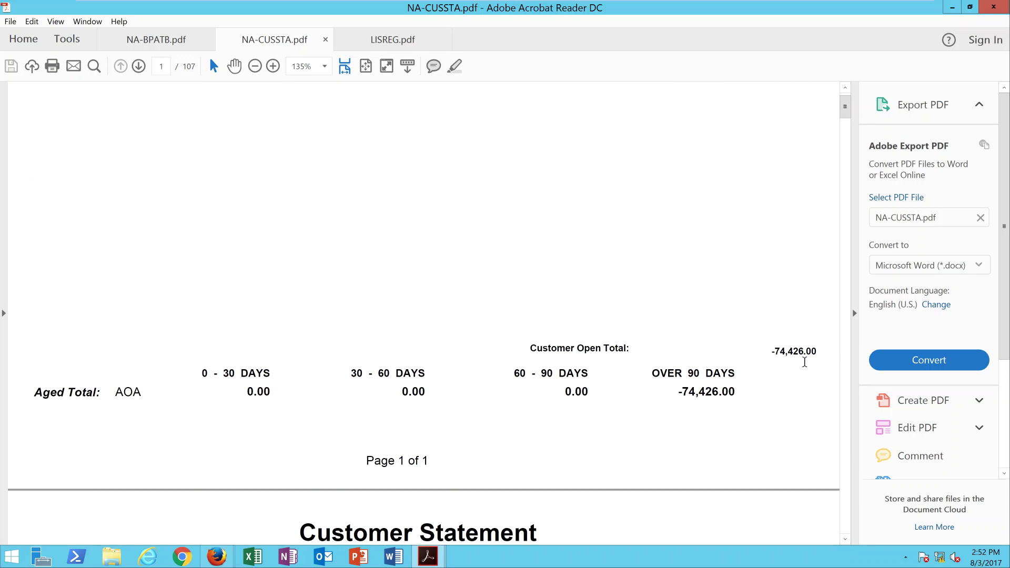
Step: Return to Sage X3, close the Customer Statement parameters and open the Payment listing report (LISREG) from the Payments group reports
click(951, 8)
click(905, 81)
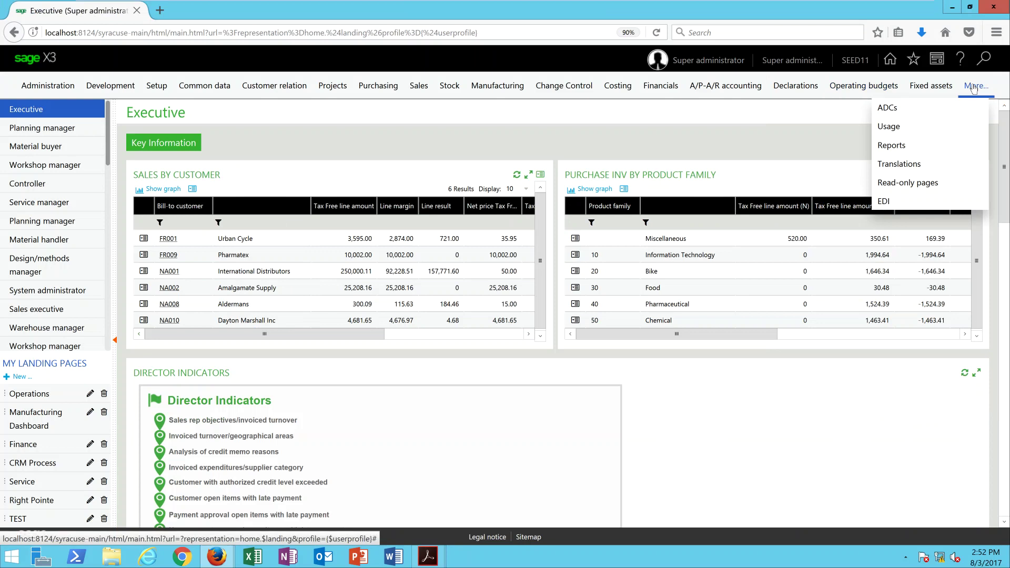
click(913, 149)
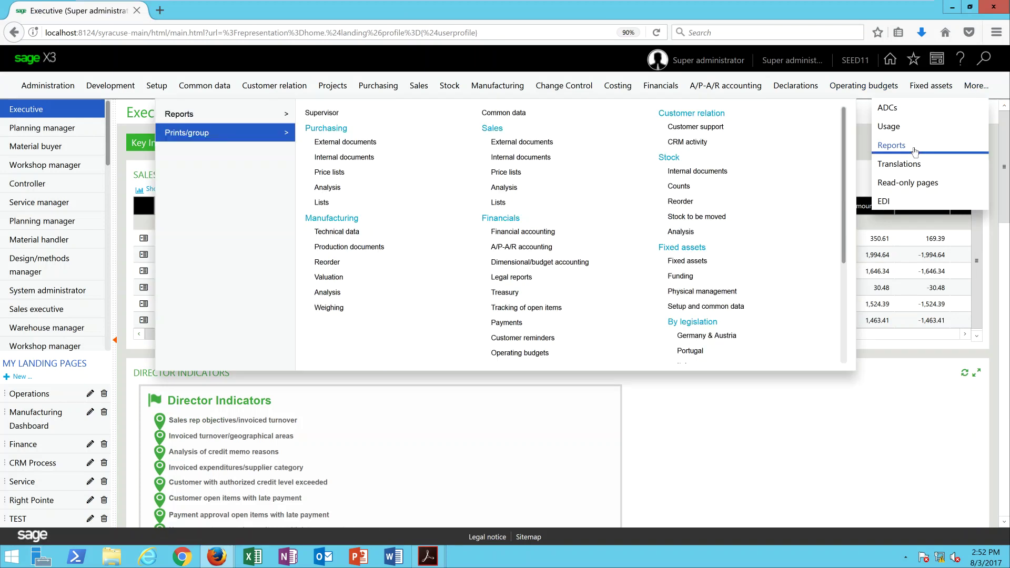
click(513, 323)
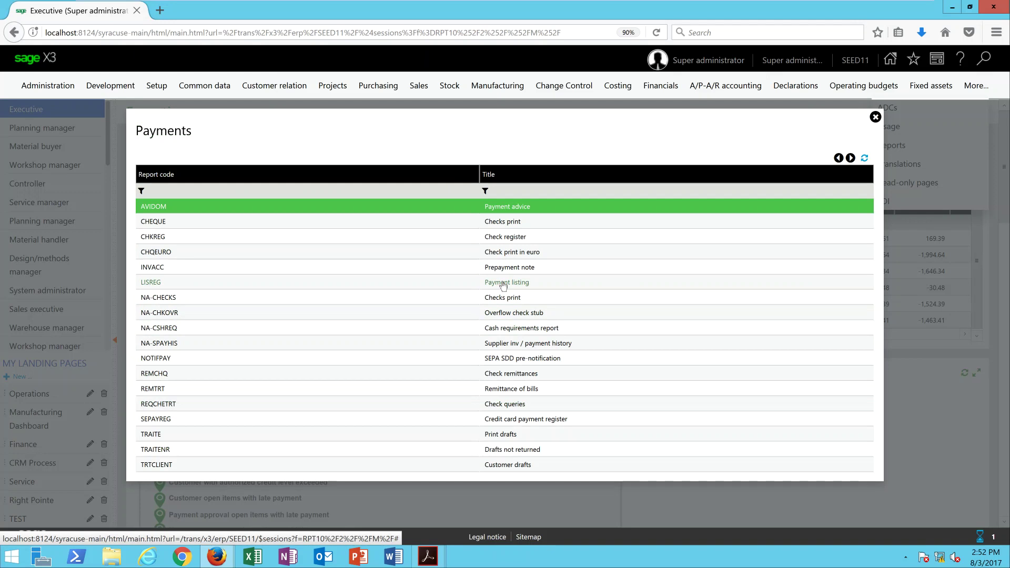
click(503, 285)
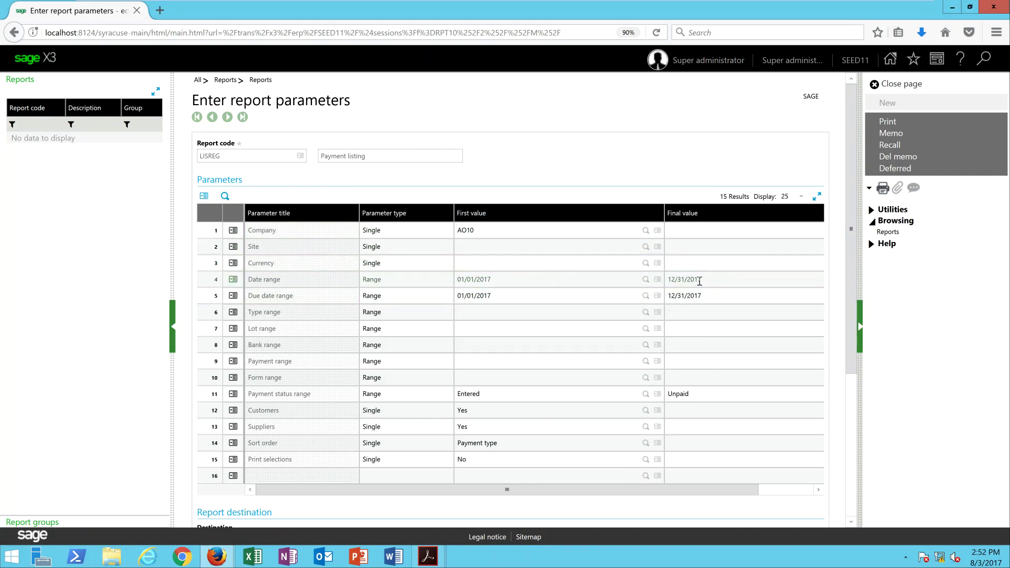
Step: Switch to LISREG.pdf in Acrobat Reader and hide the side tools to widen the Payment listing
click(542, 326)
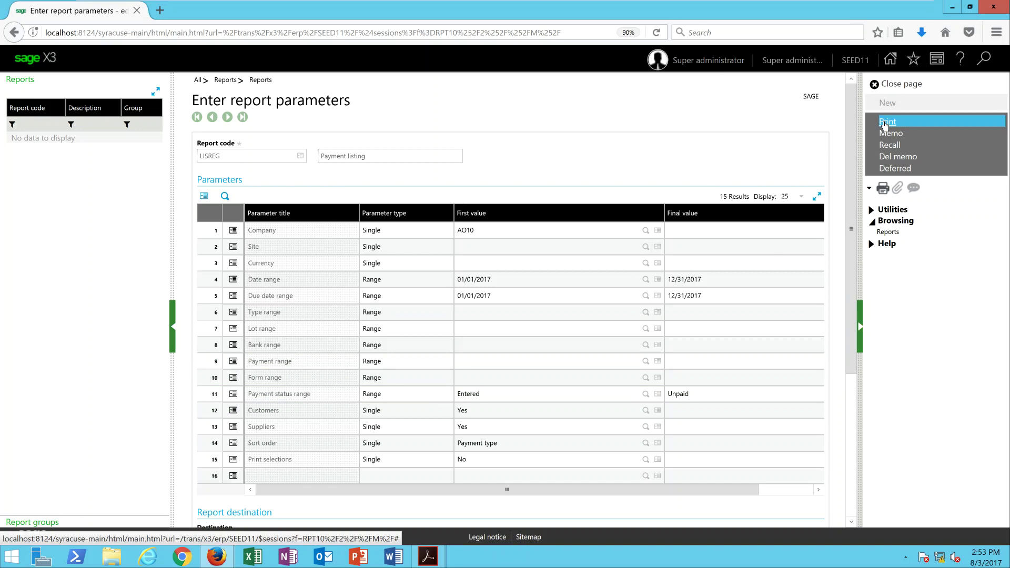
mouse_move(428, 557)
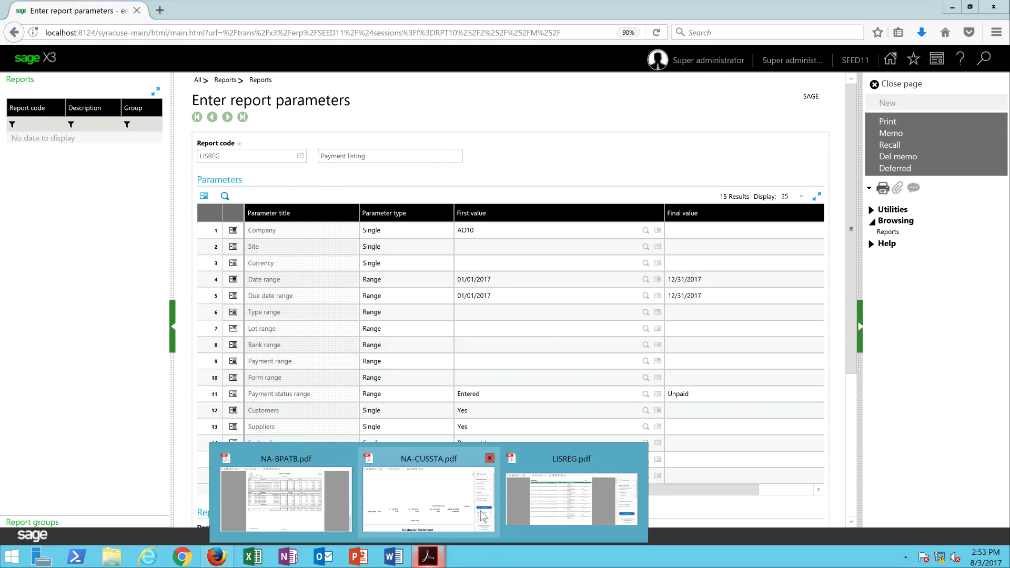
click(553, 502)
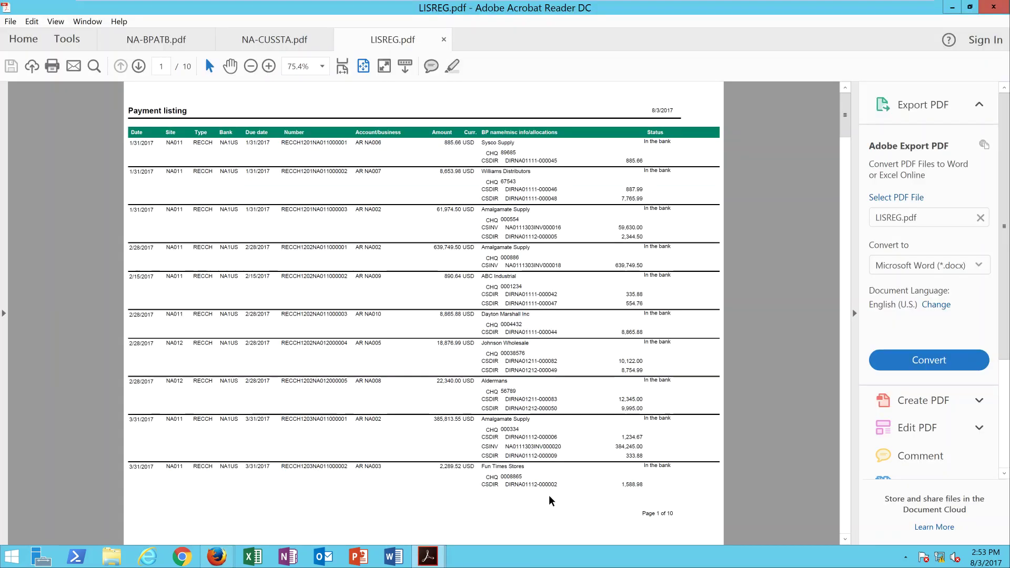
click(854, 293)
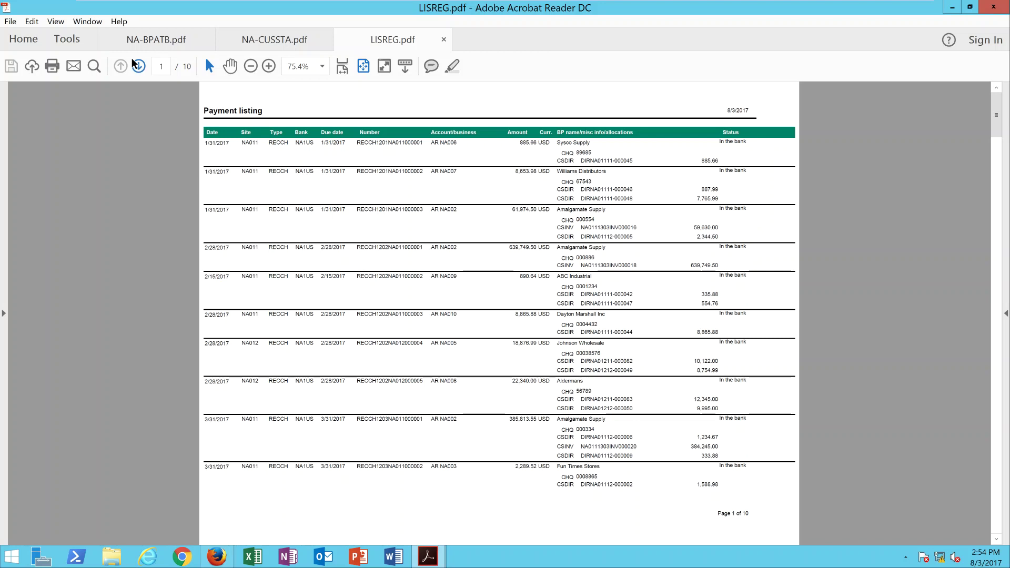
Step: Page through the Payment listing to page 10, examining the payment lines, the summaries by type and bank, and the number of payments selected
click(140, 69)
click(140, 69)
click(140, 68)
click(140, 68)
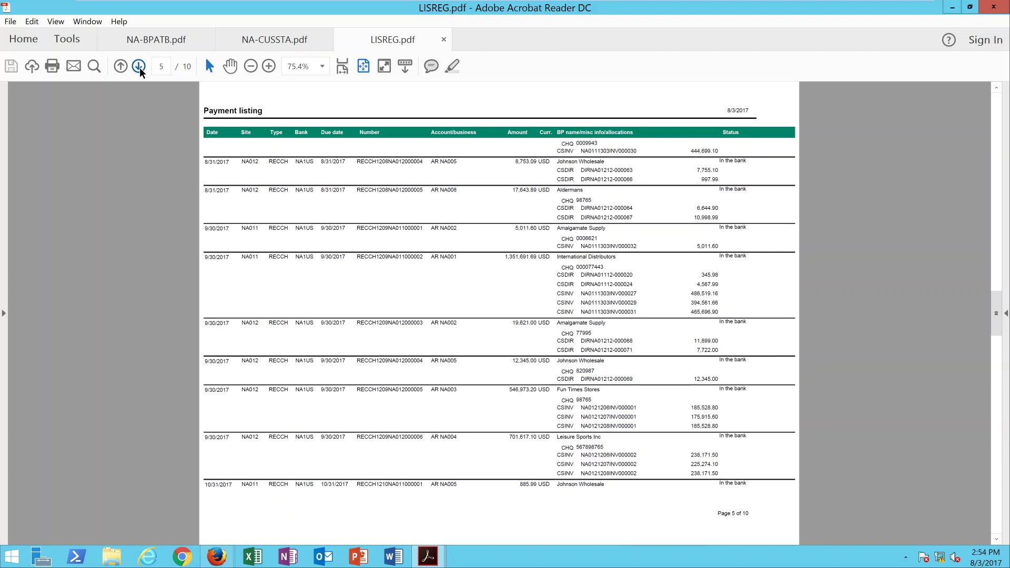
click(139, 66)
click(140, 66)
click(140, 67)
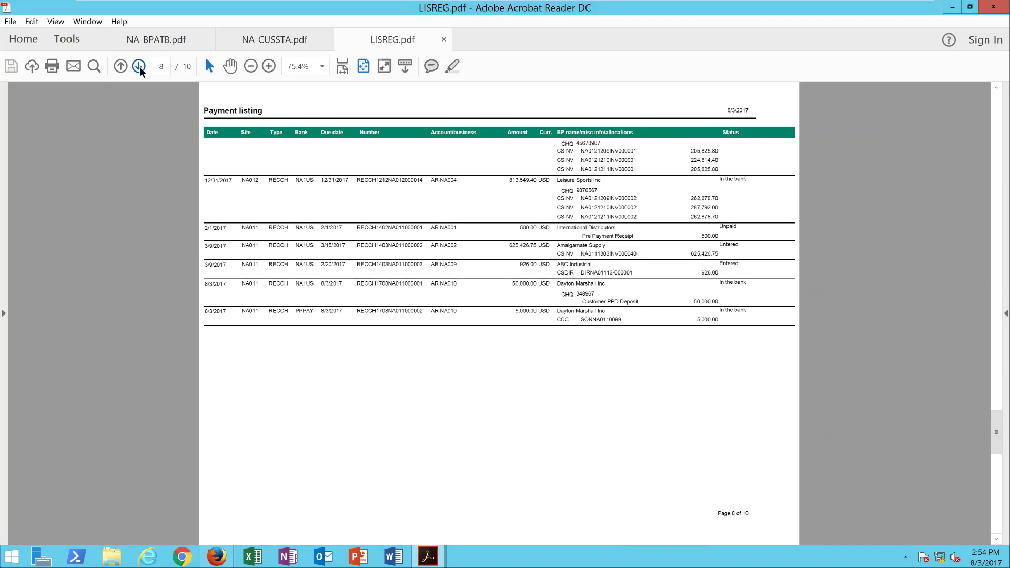
click(140, 67)
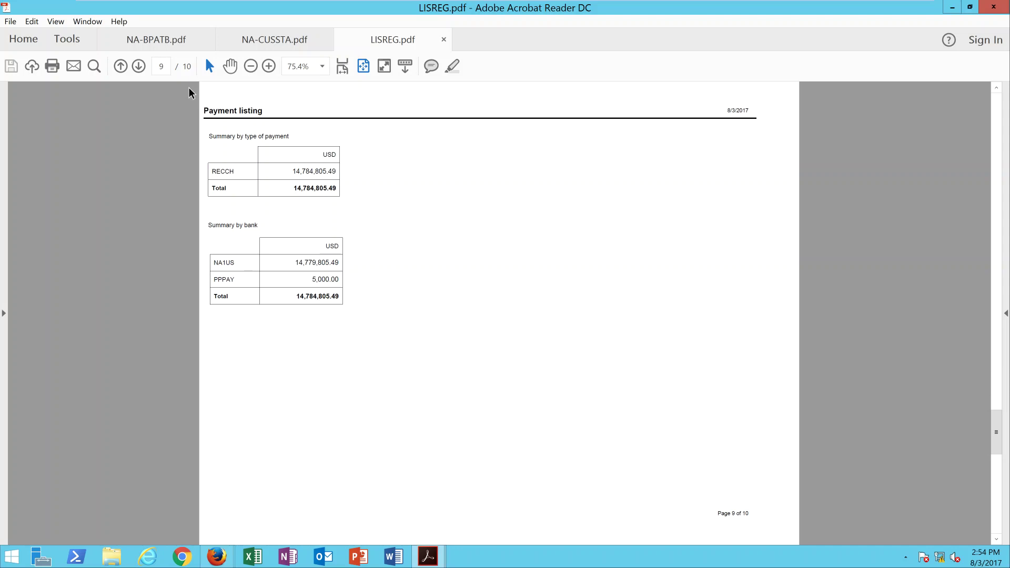
click(139, 66)
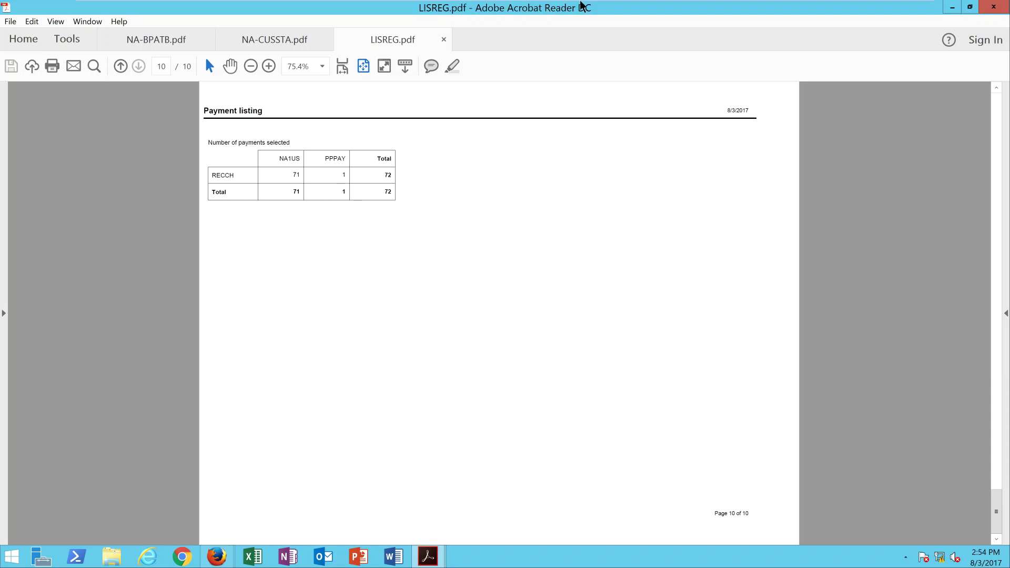
Step: Minimize the X3 V11 With SDMA virtual machine window to return to the host desktop
mouse_move(622, 4)
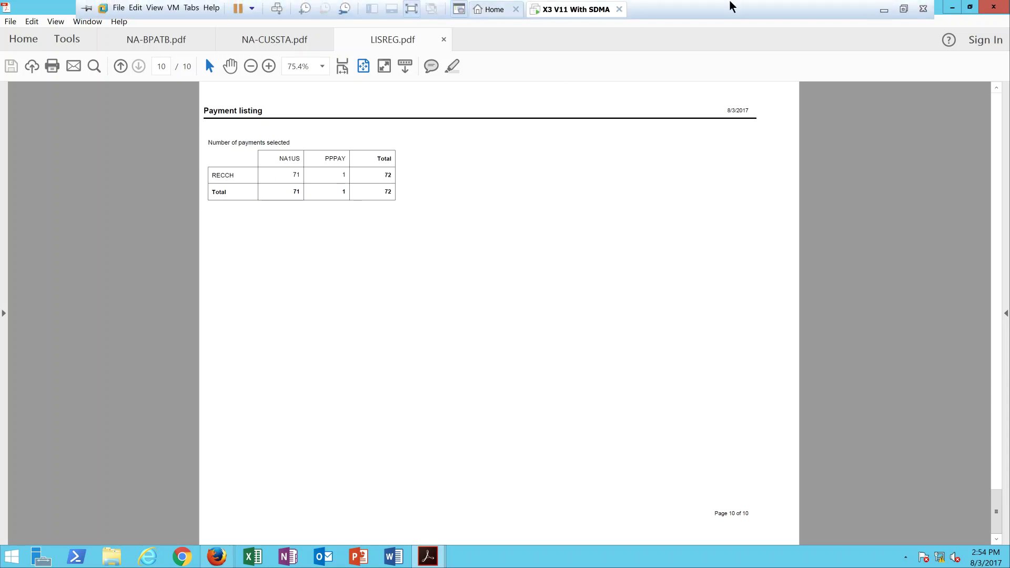
click(883, 9)
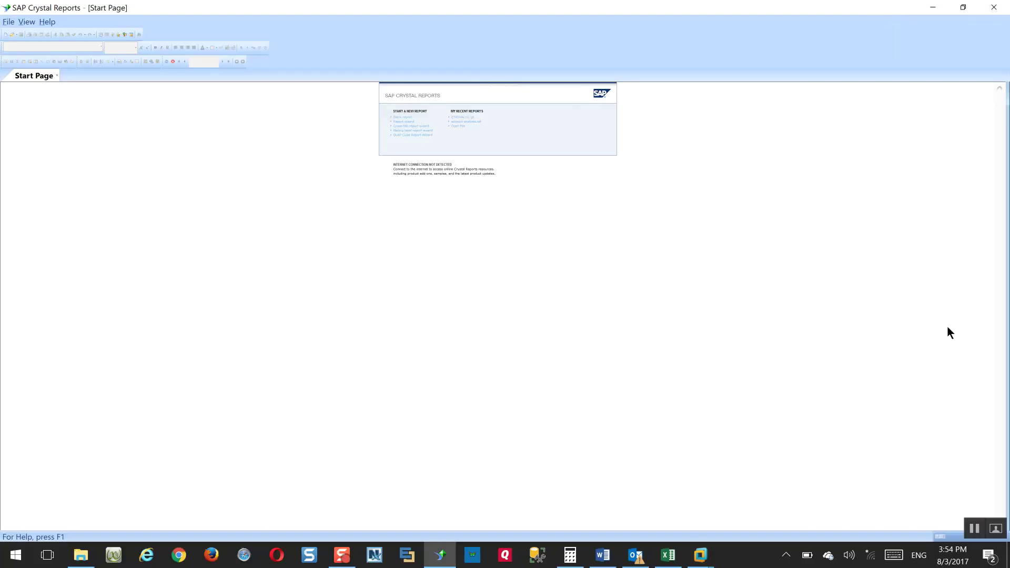